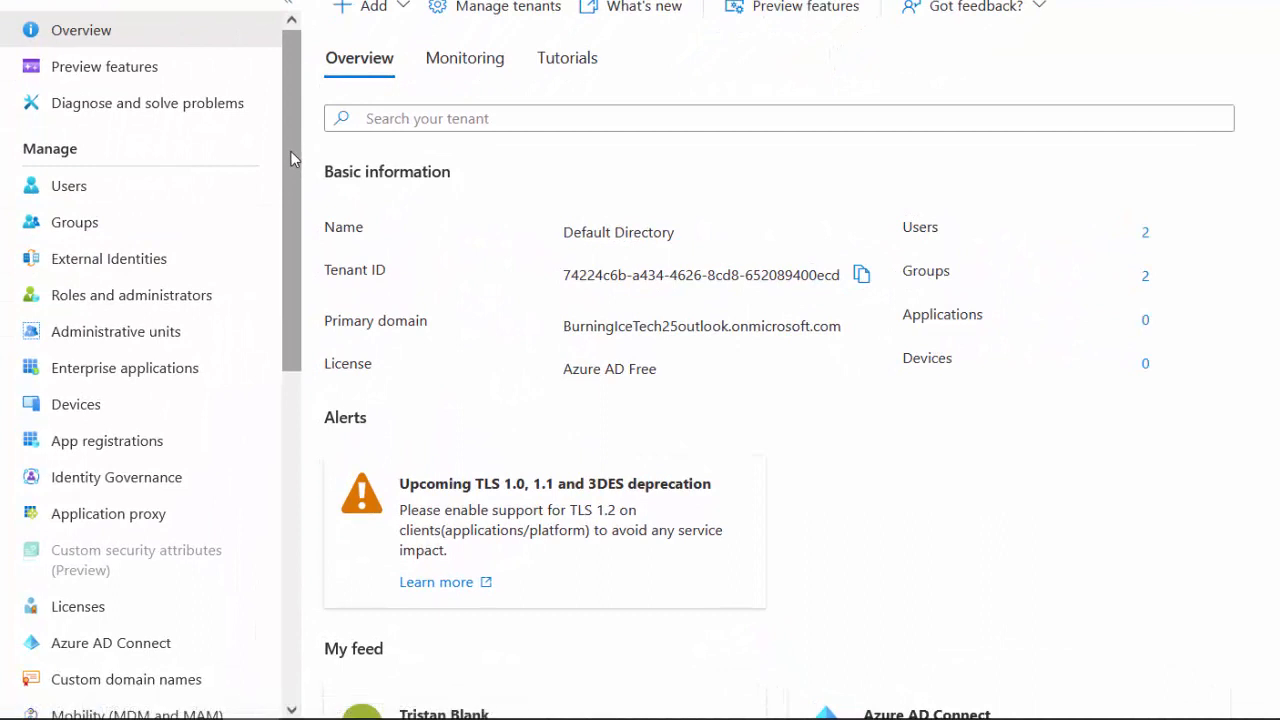
left_click_drag(291, 158, 297, 310)
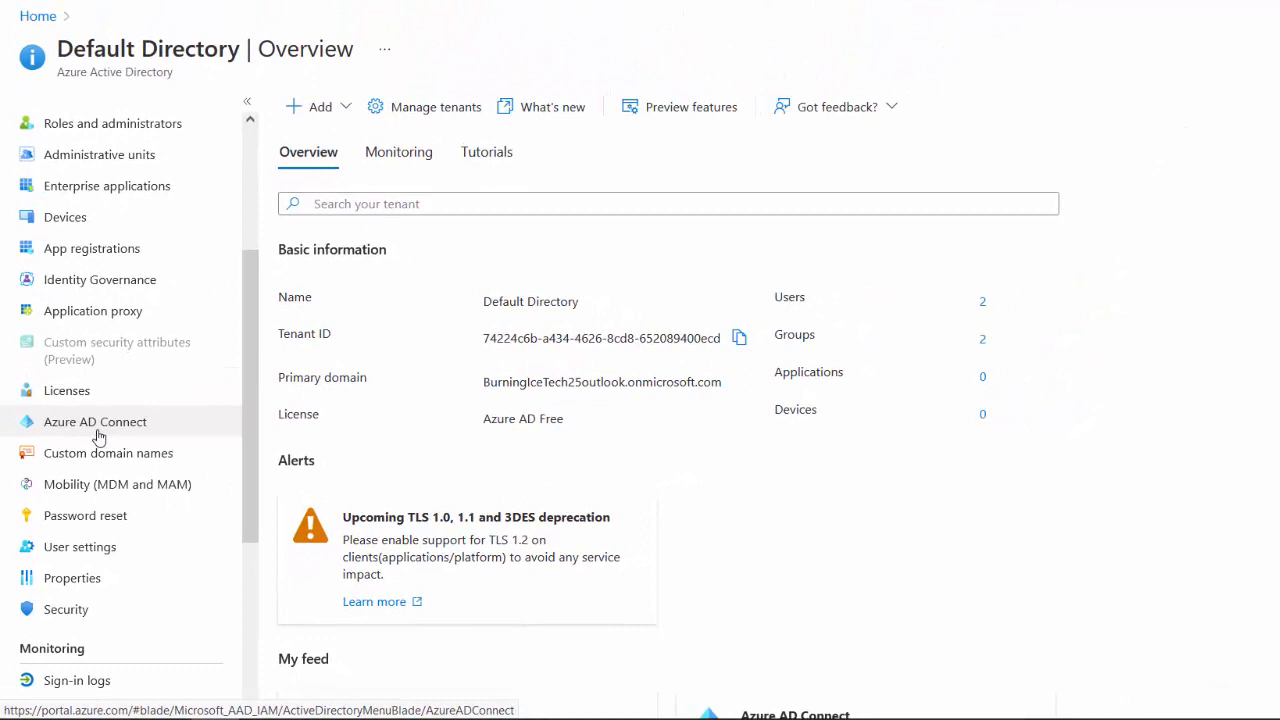
- Open Azure AD Connect under Manage, showing Connect sync as Not Installed
left_click(98, 432)
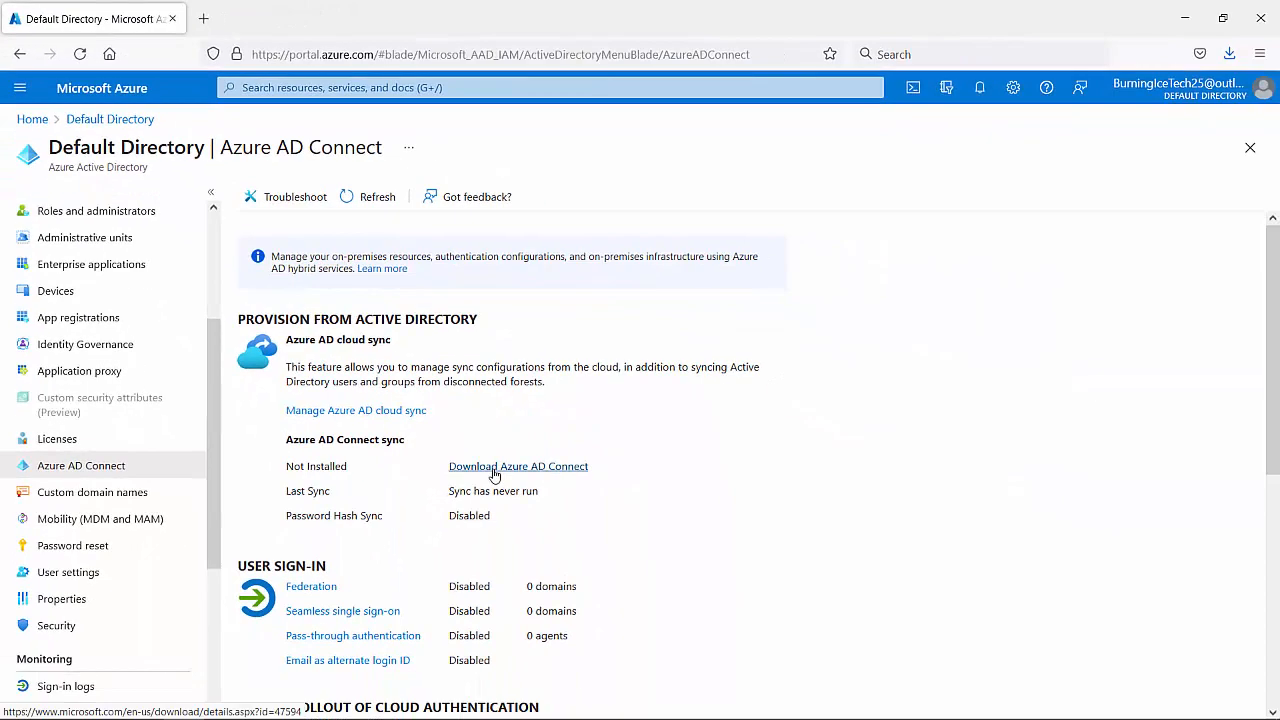
- Follow the Download Azure AD Connect link and scroll to the English download section
left_click(494, 467)
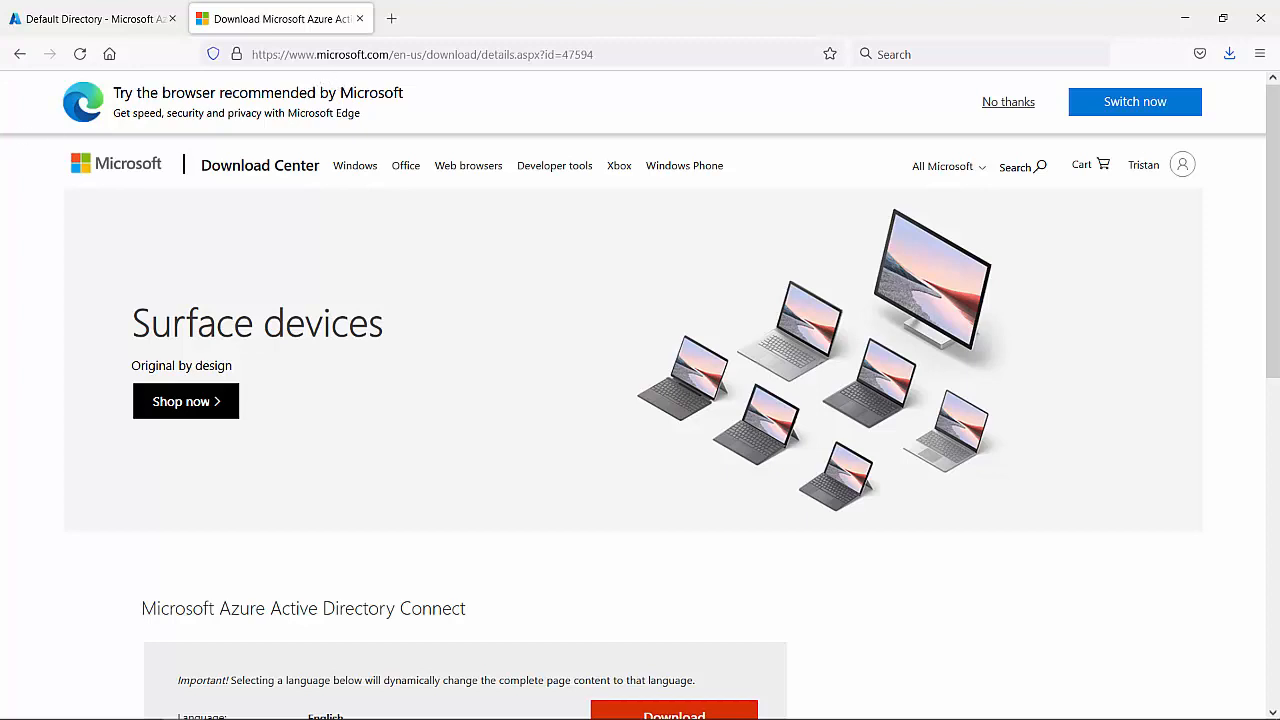
scroll(606, 403, "down", 3)
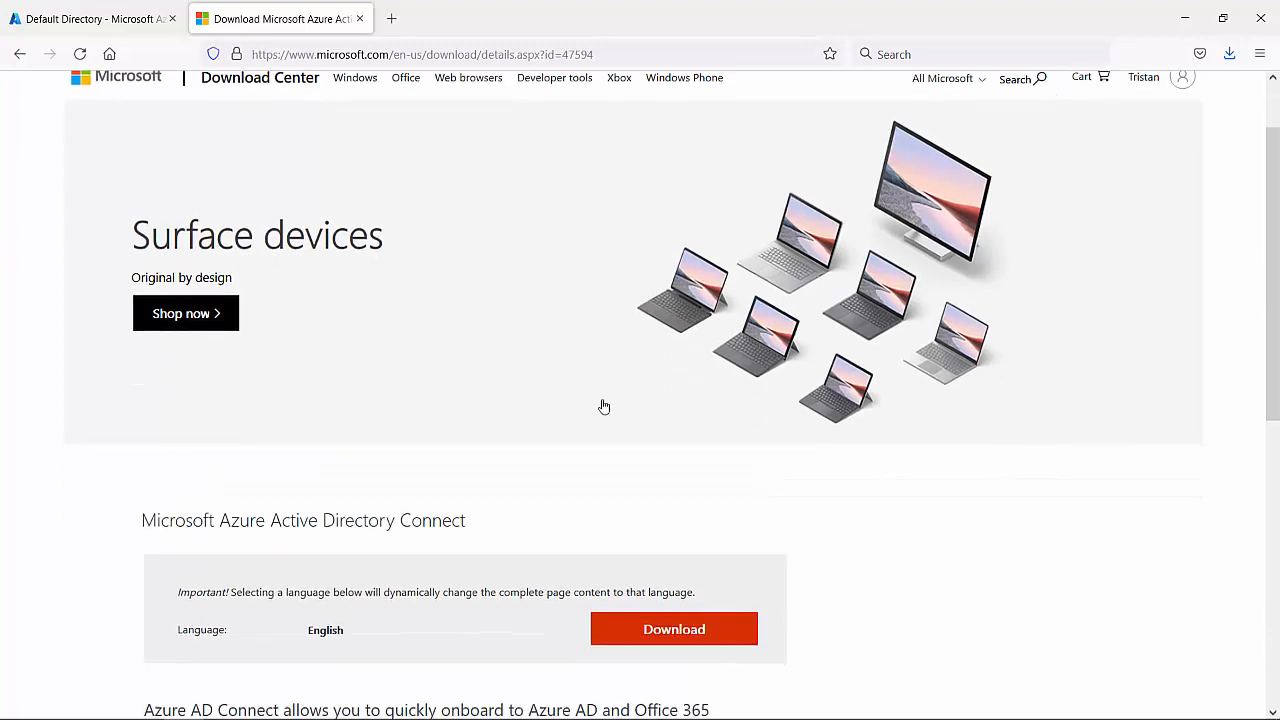
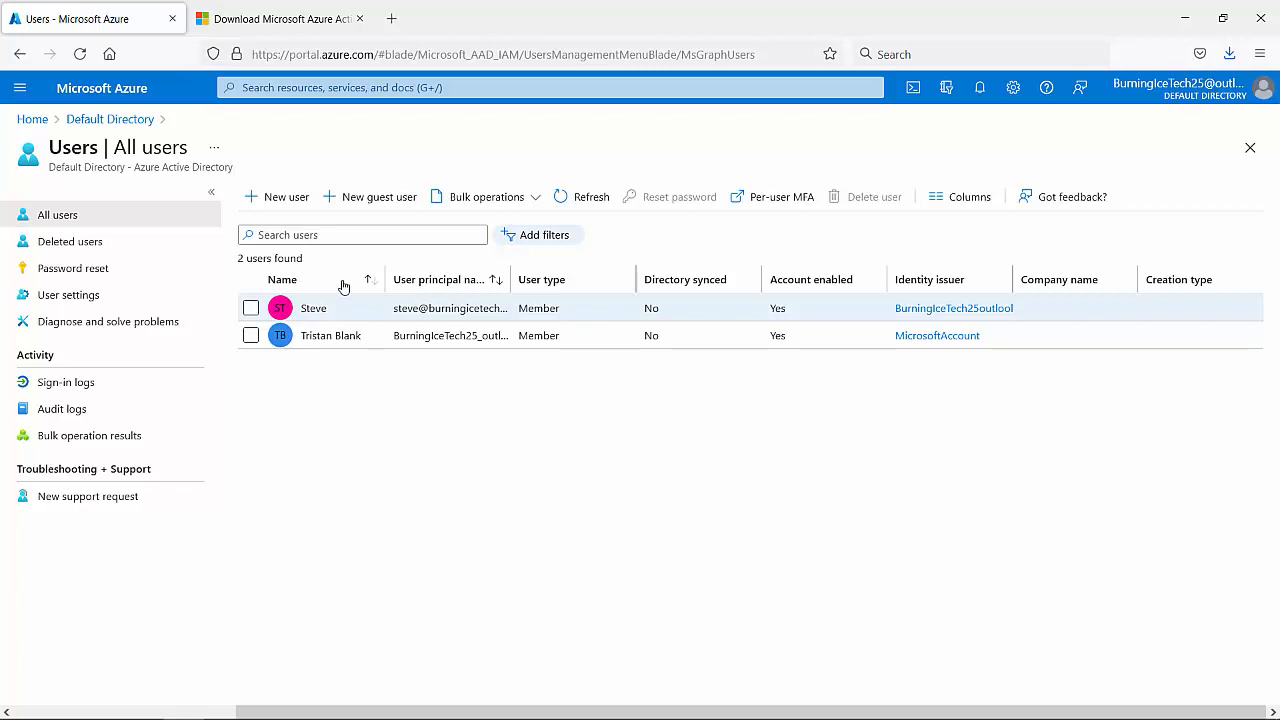
- Start a new user and enter Sync as both the user name and display name
left_click(283, 199)
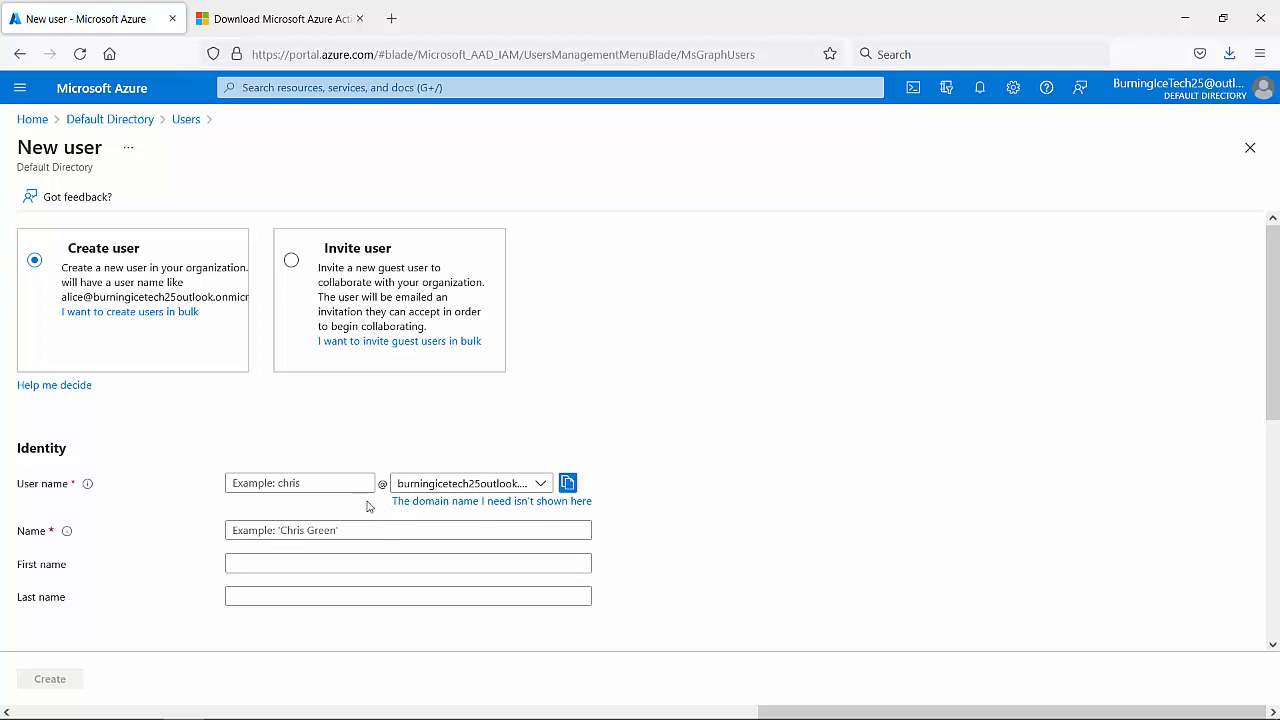
left_click(340, 484)
type("Sync")
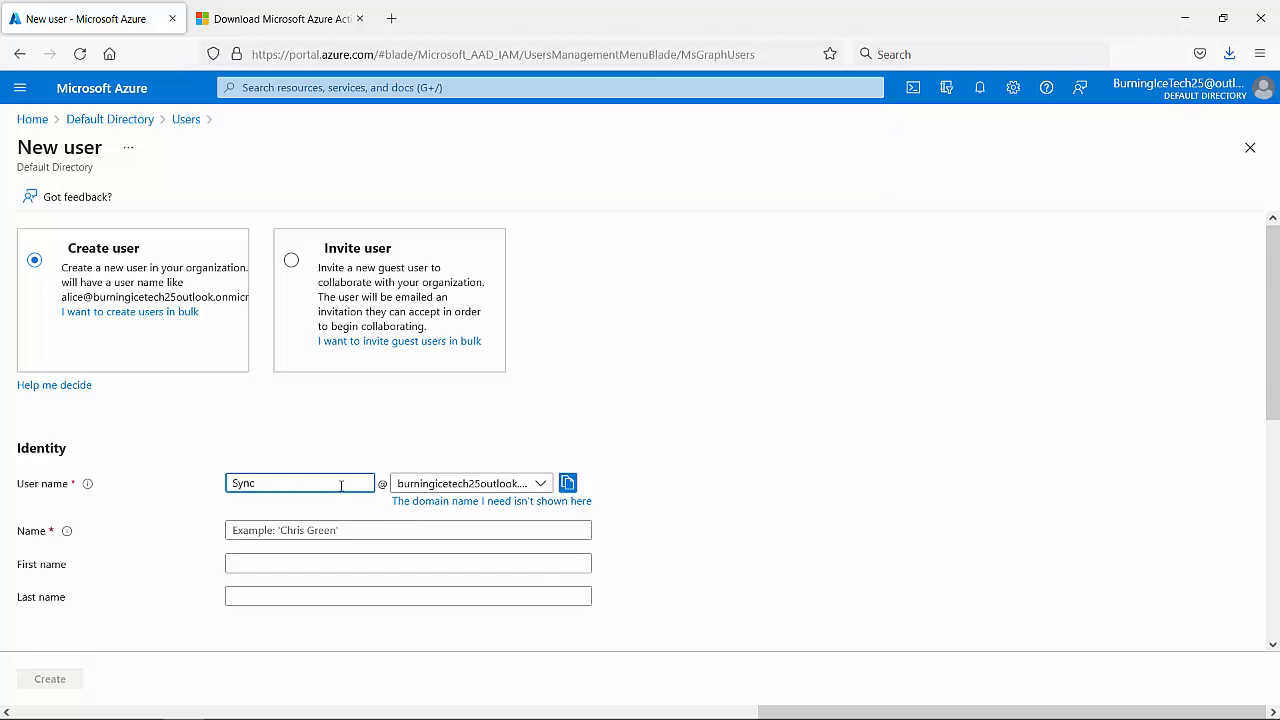
left_click(315, 531)
type("Sync")
key("Tab")
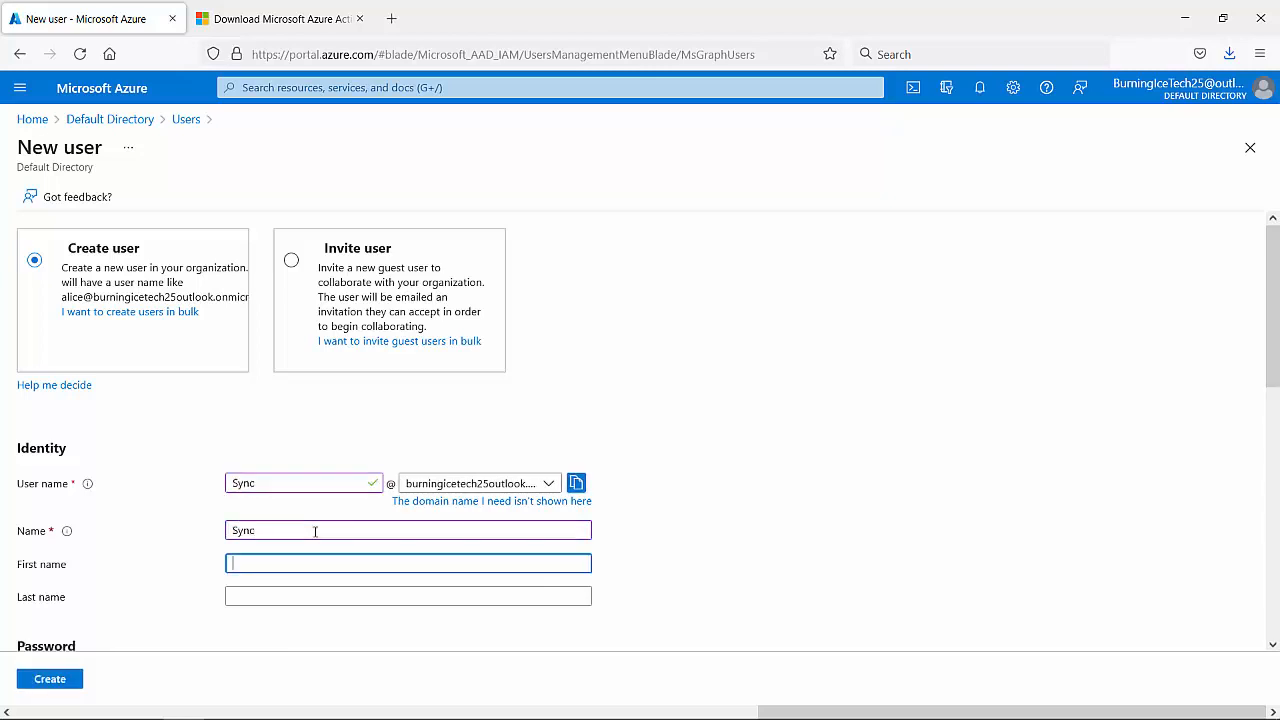
- Enter Sync as the new user's first name
type("Sync")
scroll(677, 489, "down", 3)
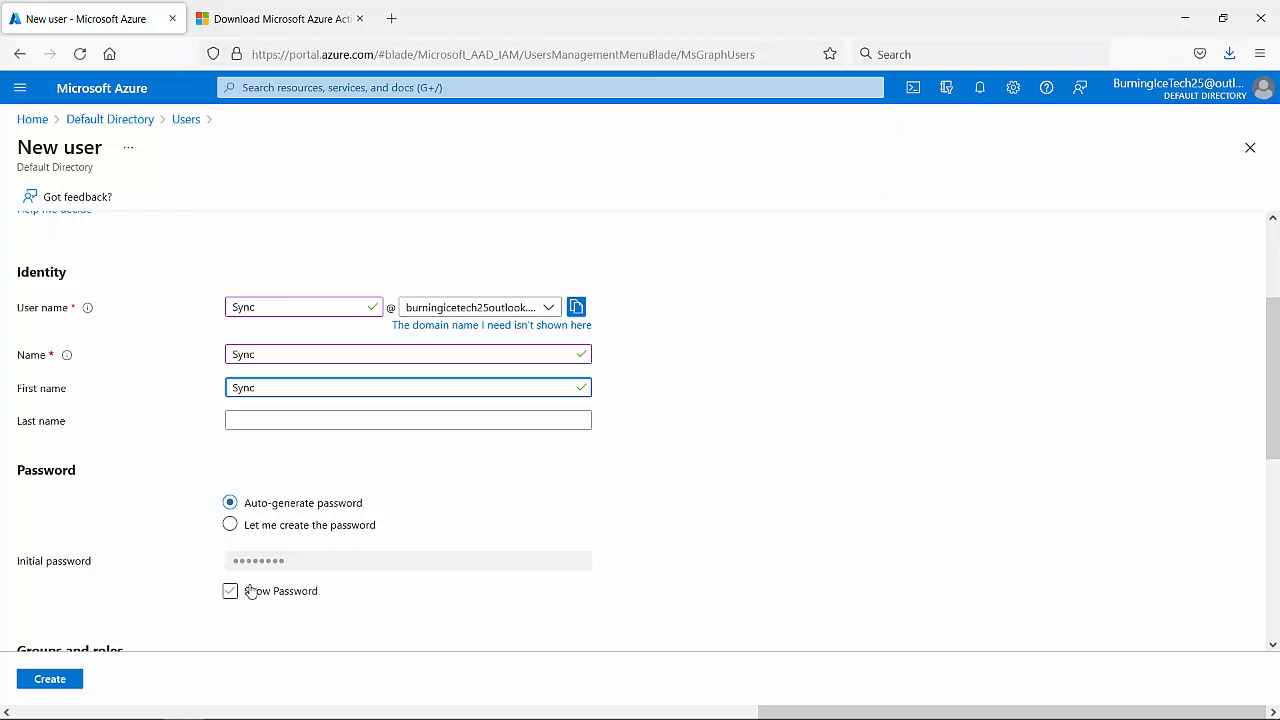
scroll(296, 560, "down", 2)
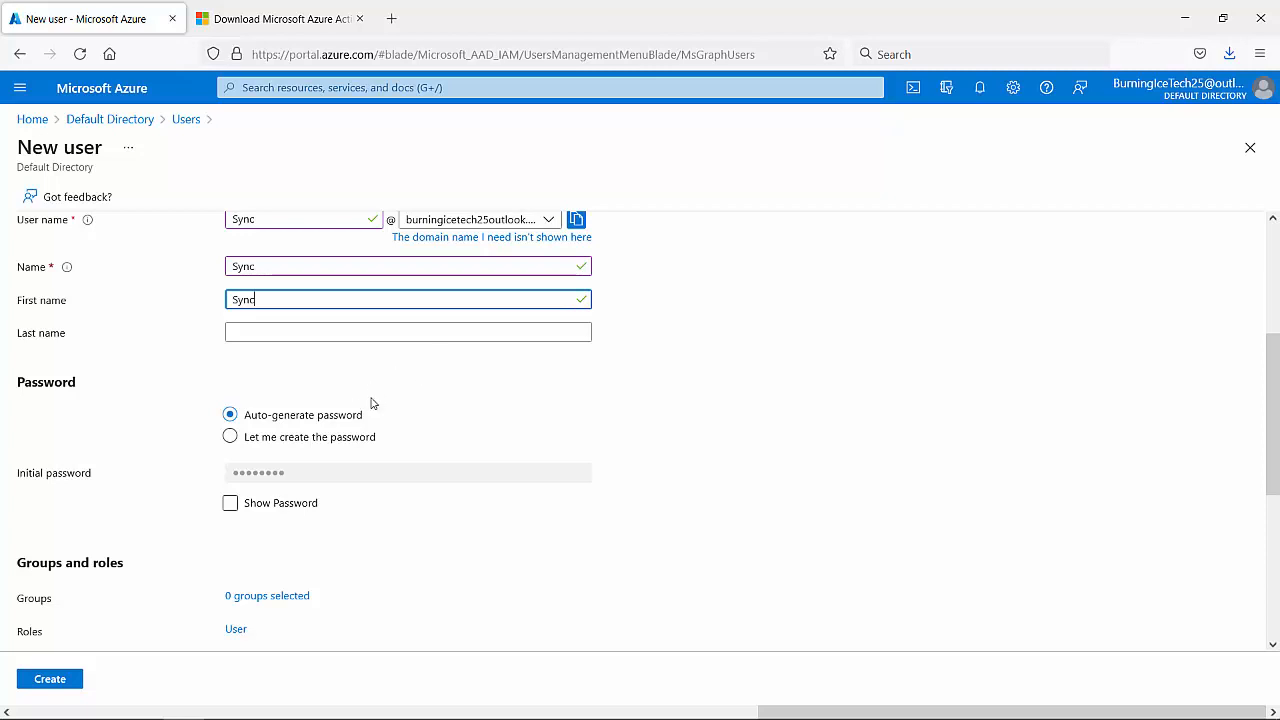
- Show the auto-generated initial password and copy it to the clipboard
left_click(230, 505)
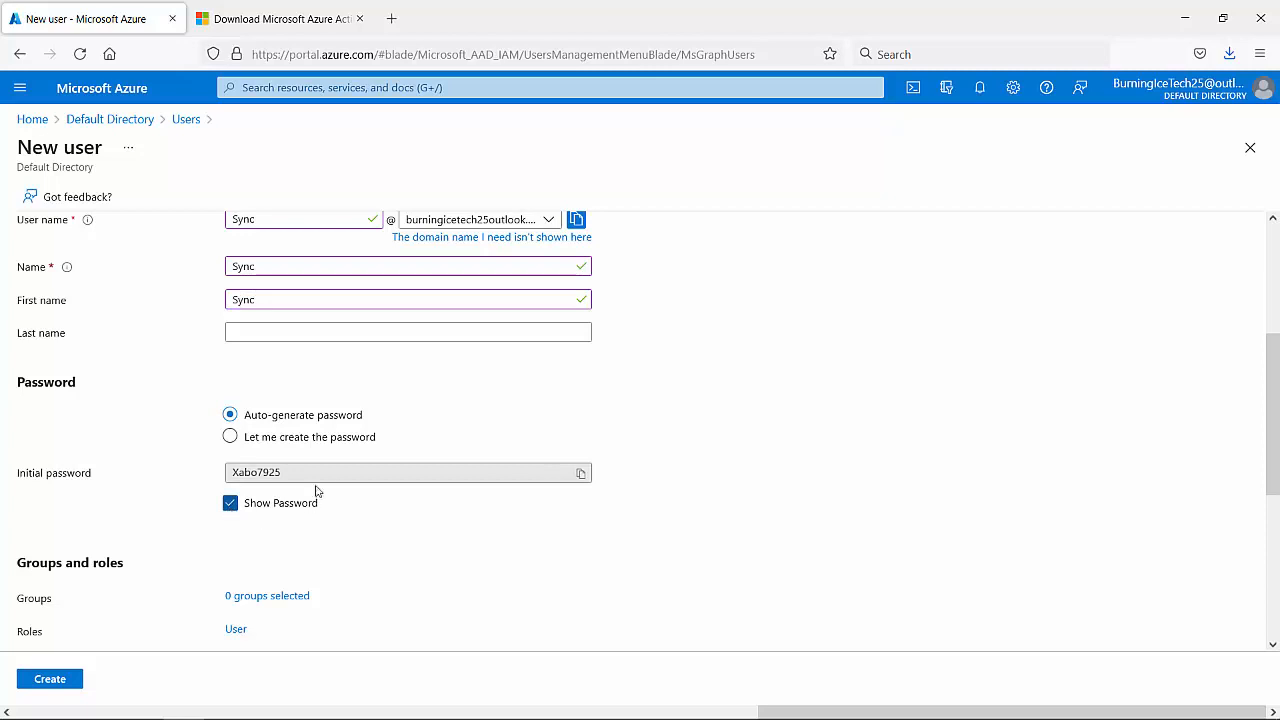
left_click(251, 472)
double_click(251, 472)
right_click(257, 472)
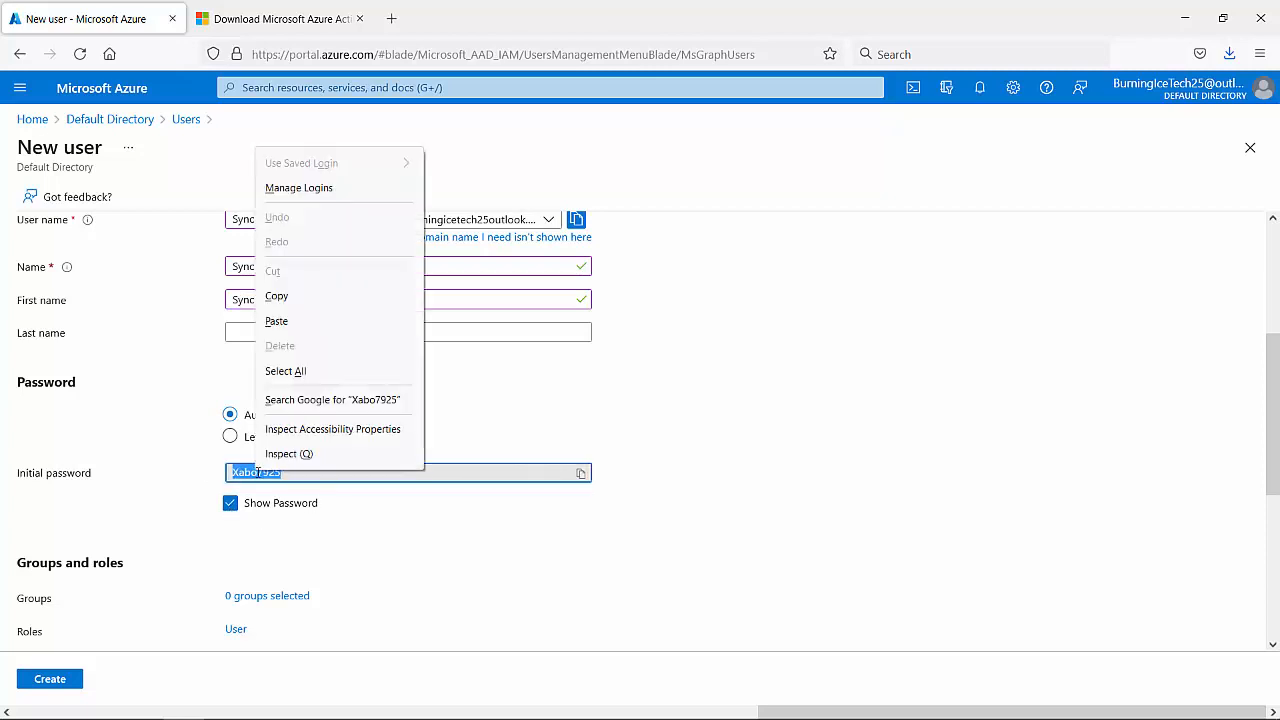
left_click(325, 298)
left_click(528, 404)
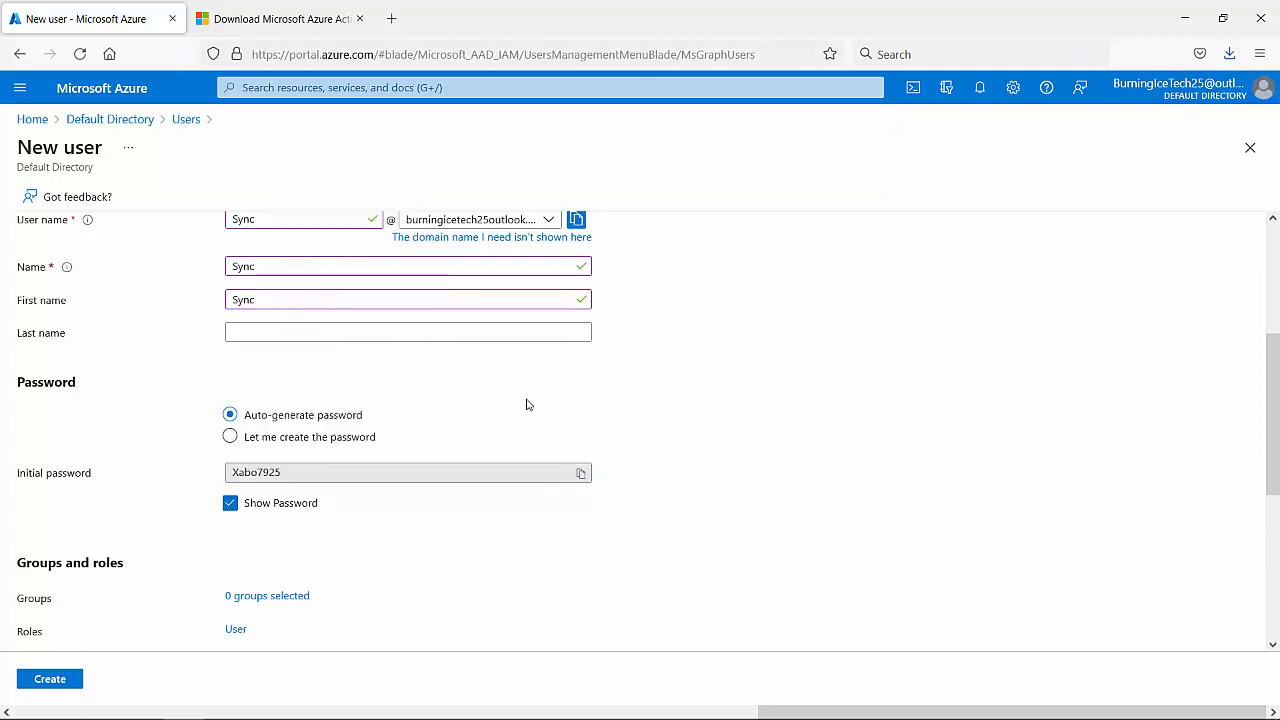
scroll(522, 410, "down", 3)
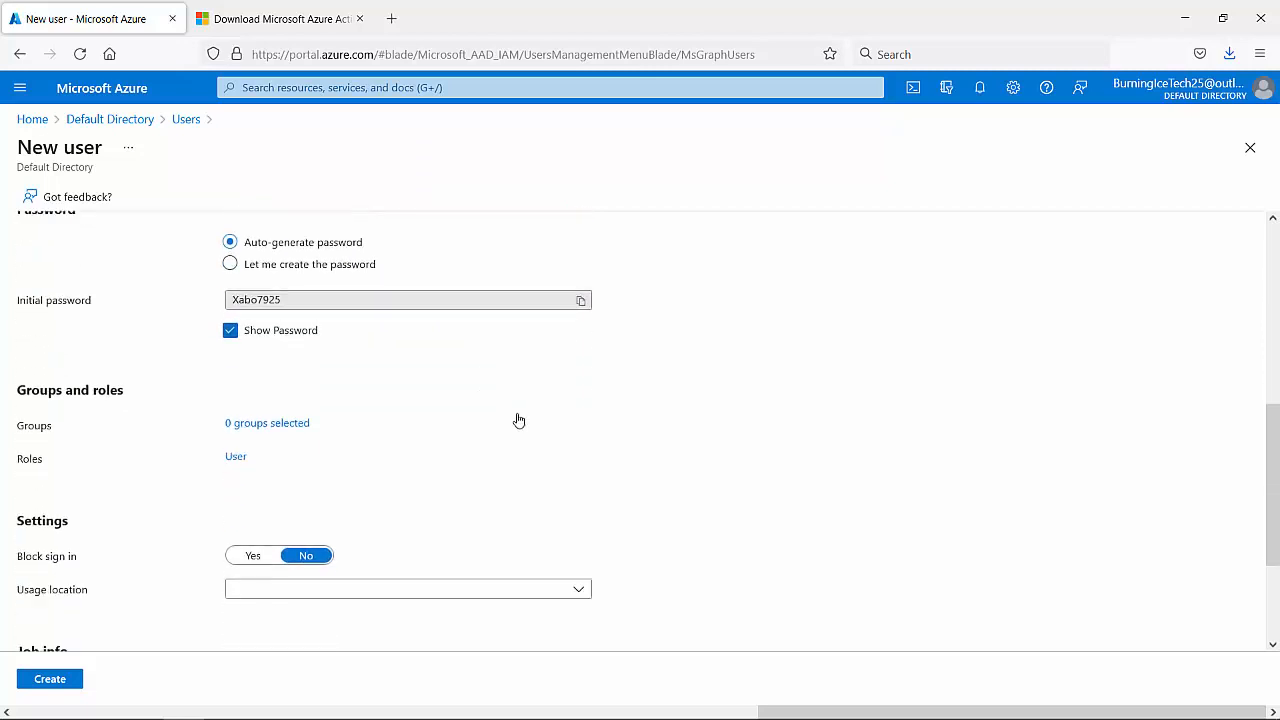
- Assign the Global administrator role instead of User, then create the Sync account
left_click(235, 454)
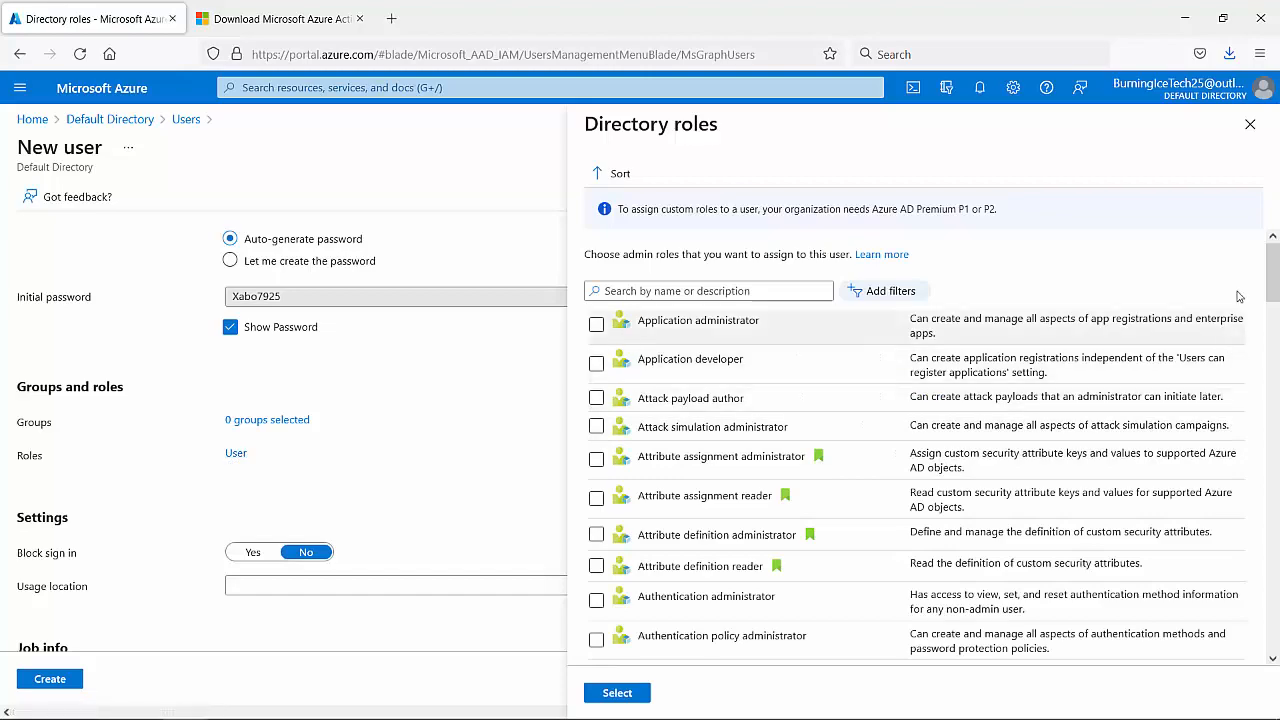
left_click_drag(1271, 272, 1270, 429)
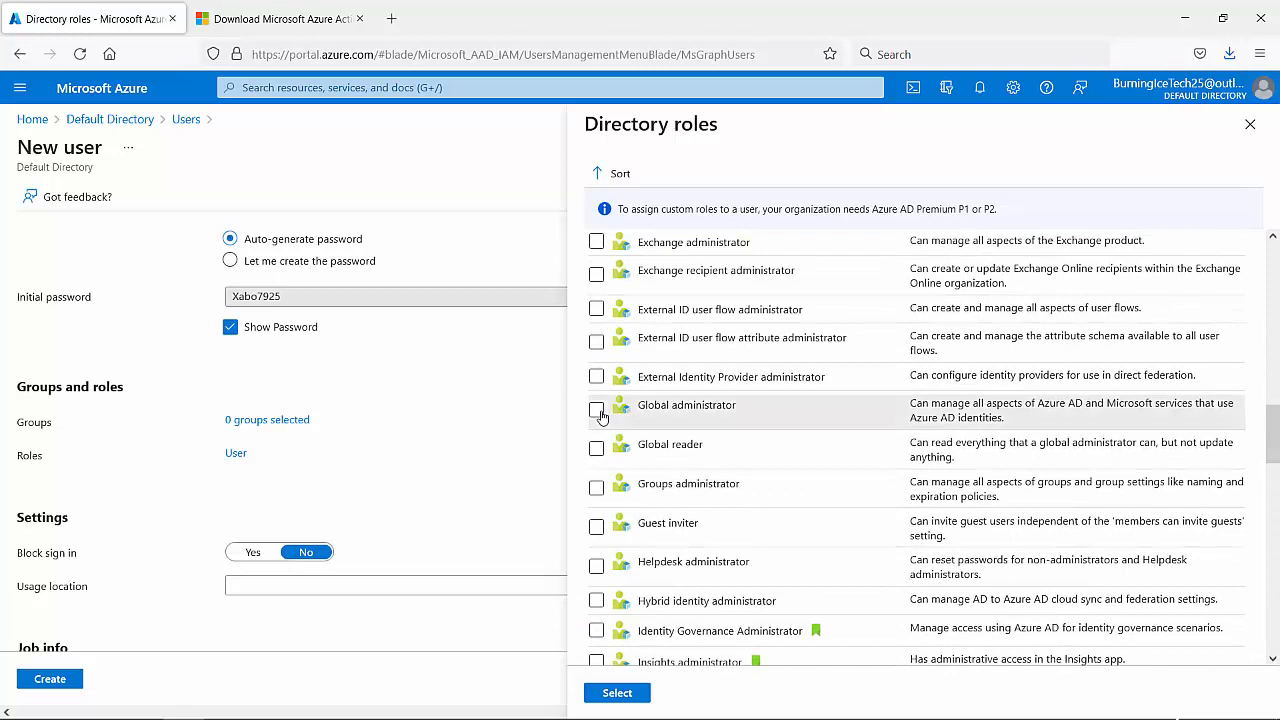
left_click(597, 410)
left_click(620, 693)
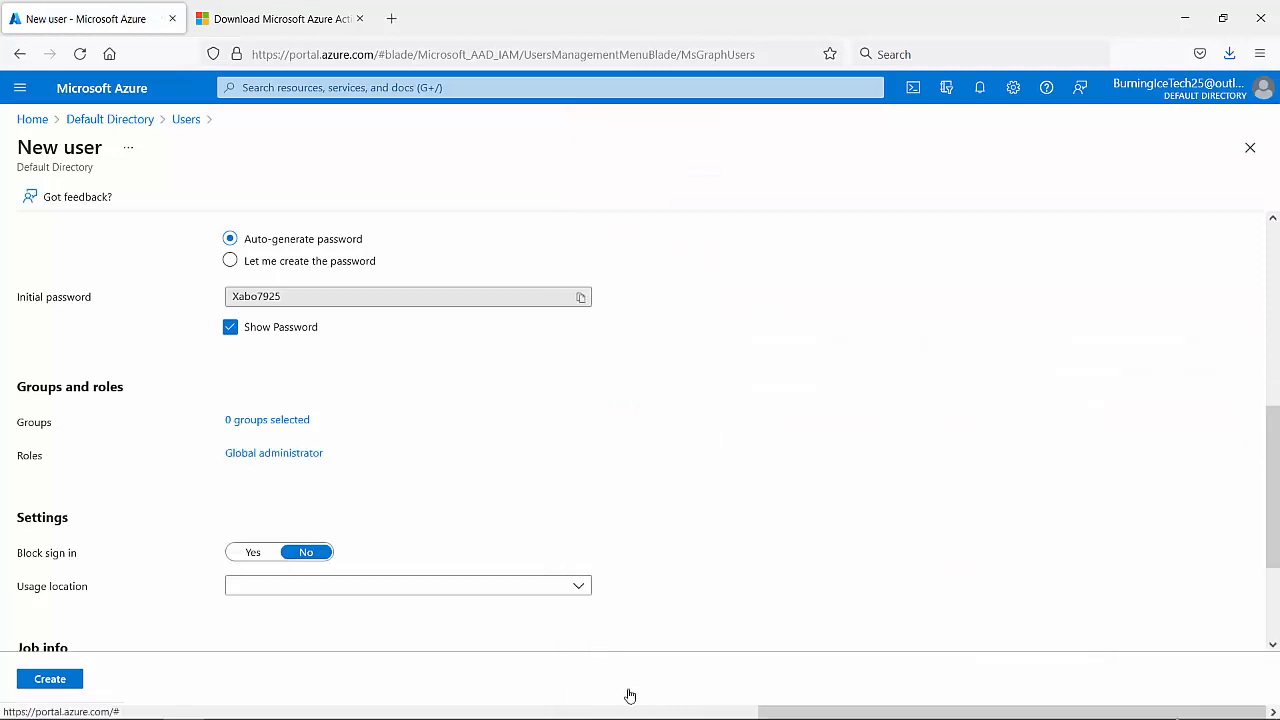
scroll(403, 567, "down", 3)
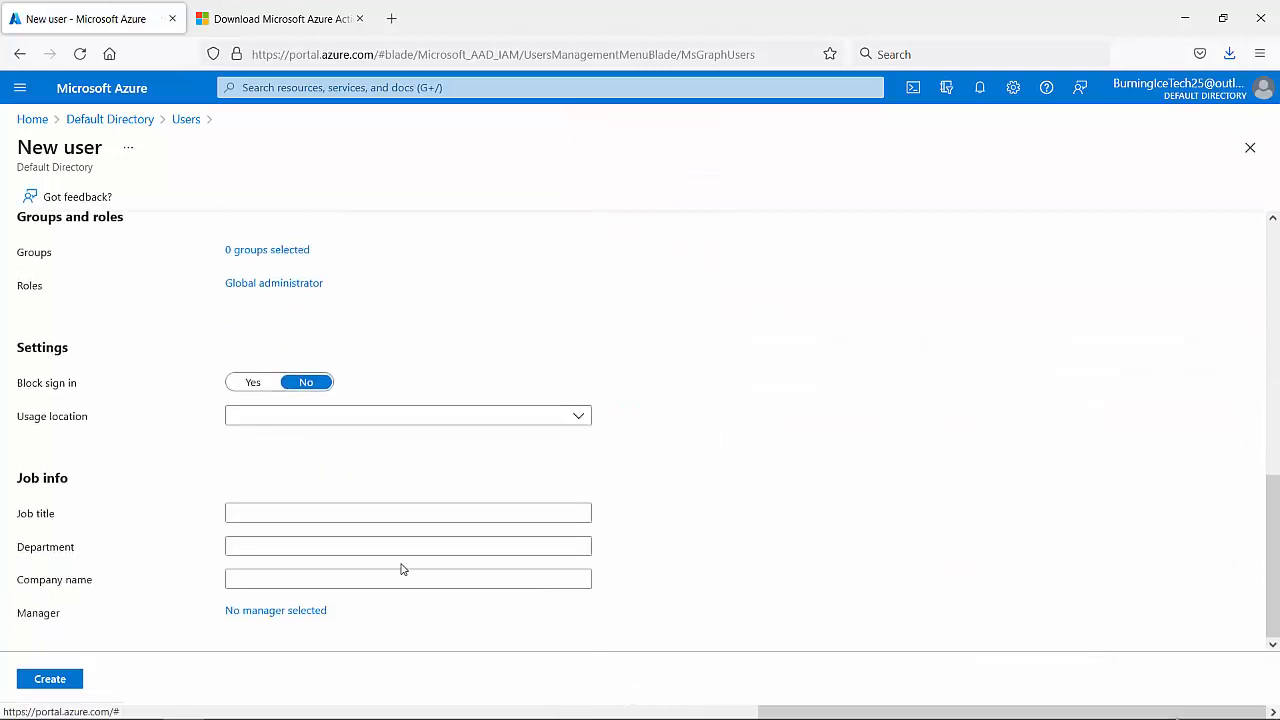
left_click(46, 684)
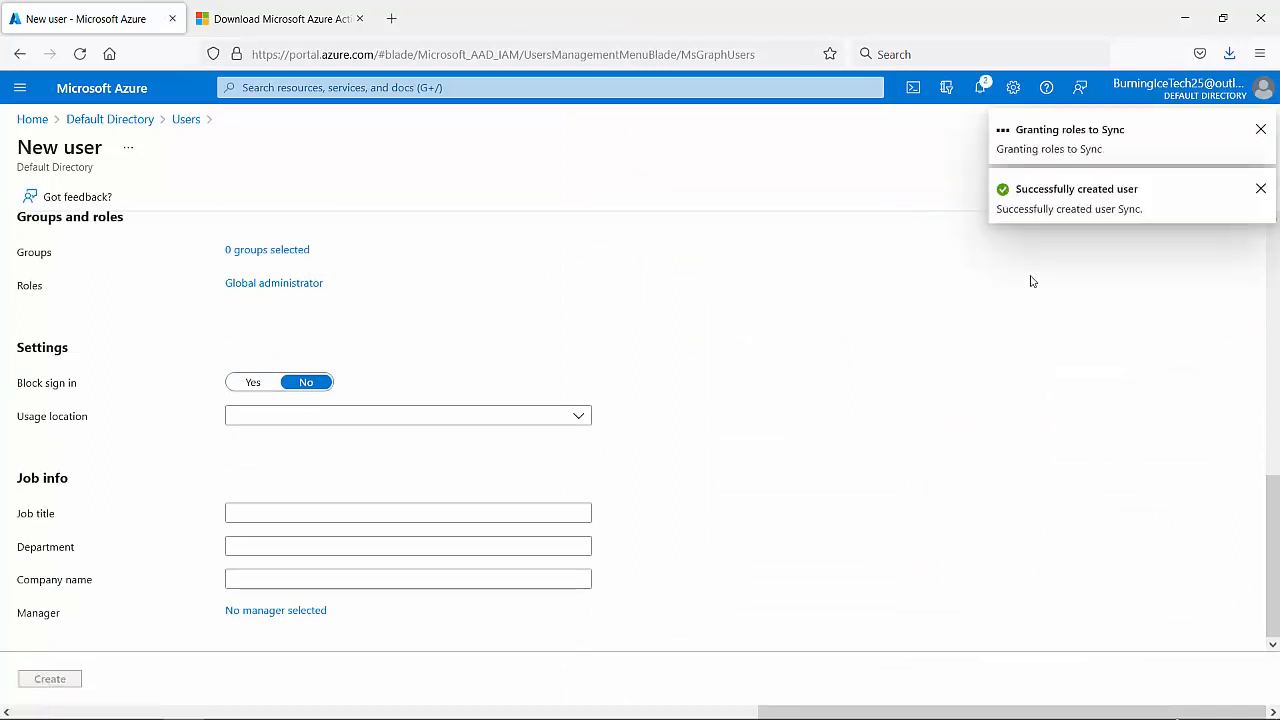
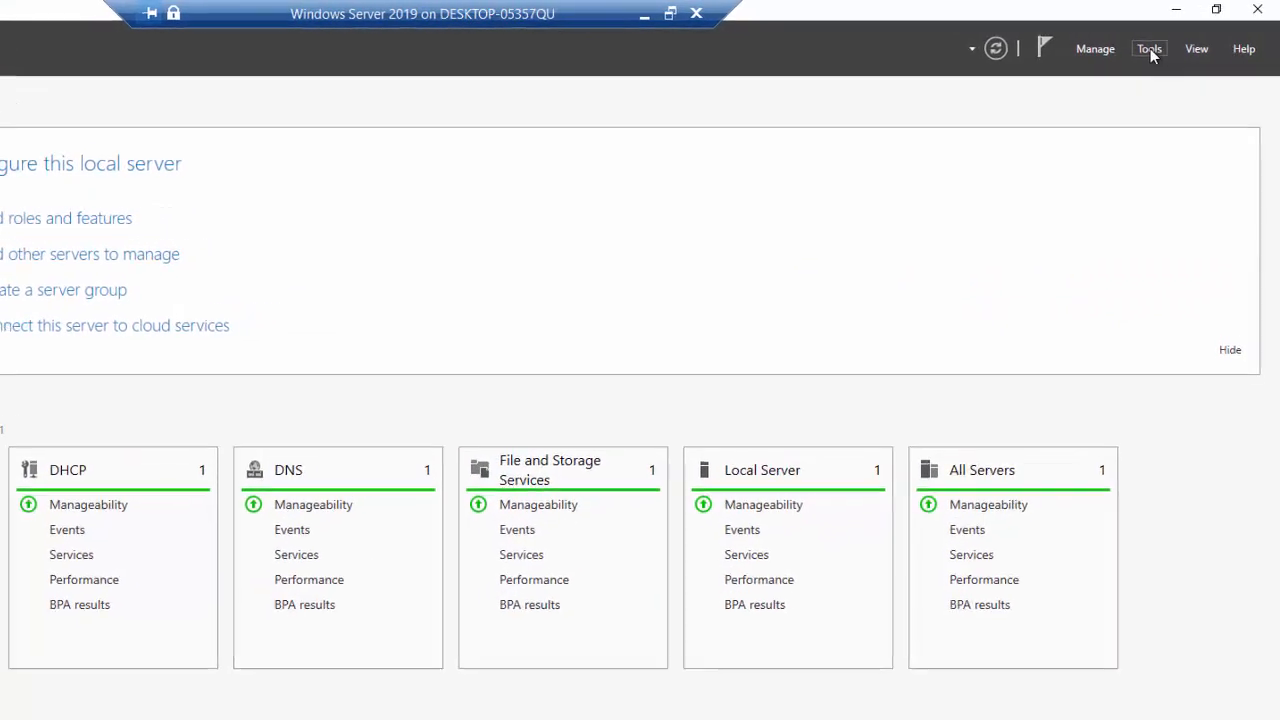
- Launch Active Directory Users and Computers from Server Manager's Tools menu
left_click(1145, 50)
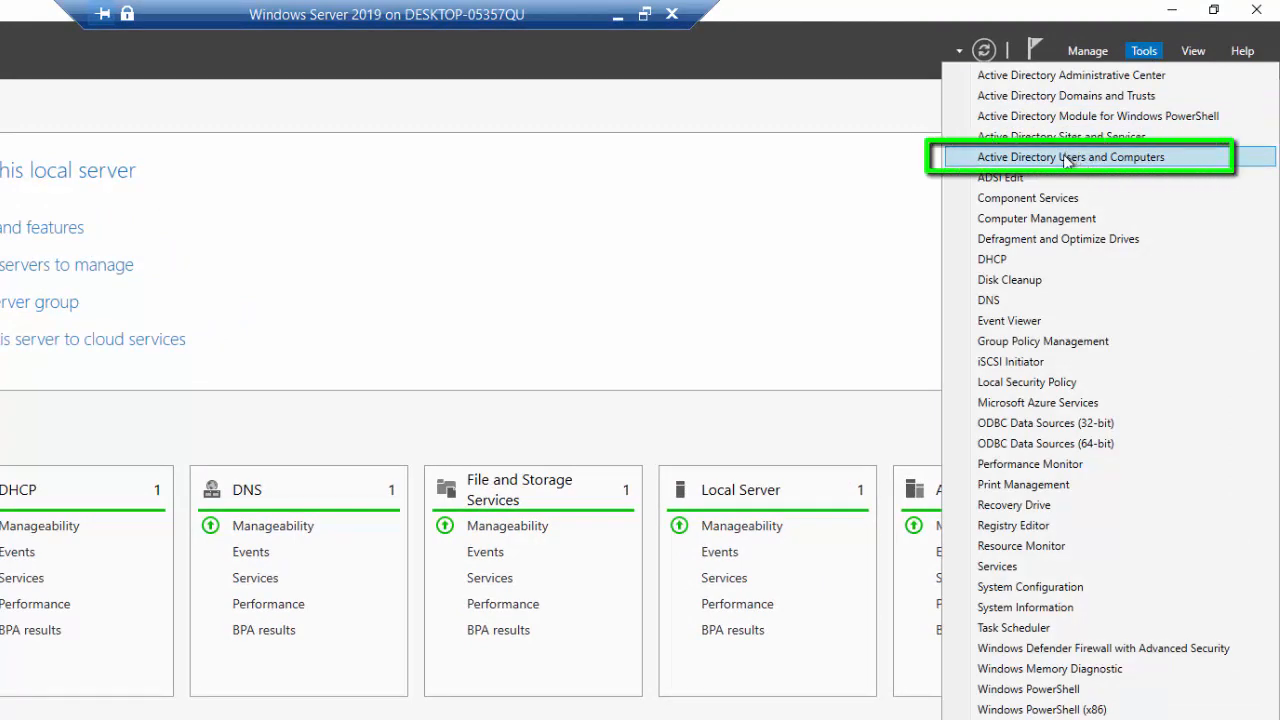
left_click(1032, 158)
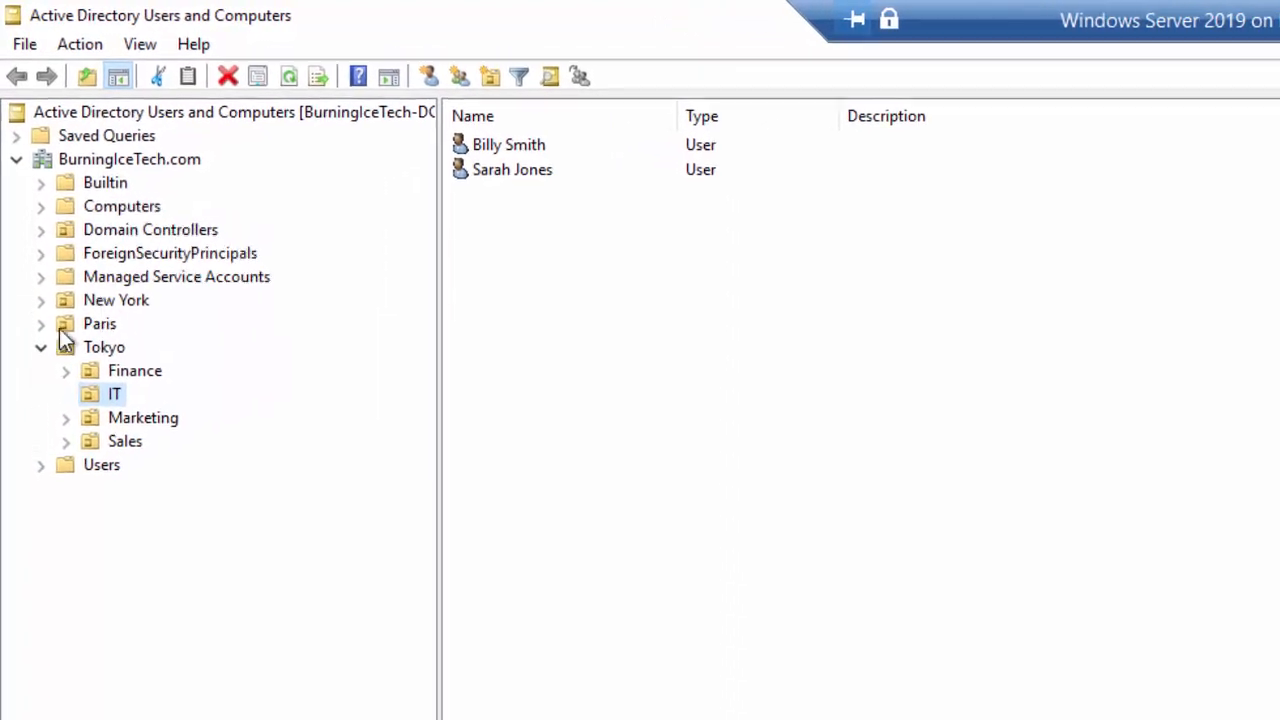
- Expand Tokyo, inspect the two user accounts in its IT OU, then minimise the console
left_click(42, 347)
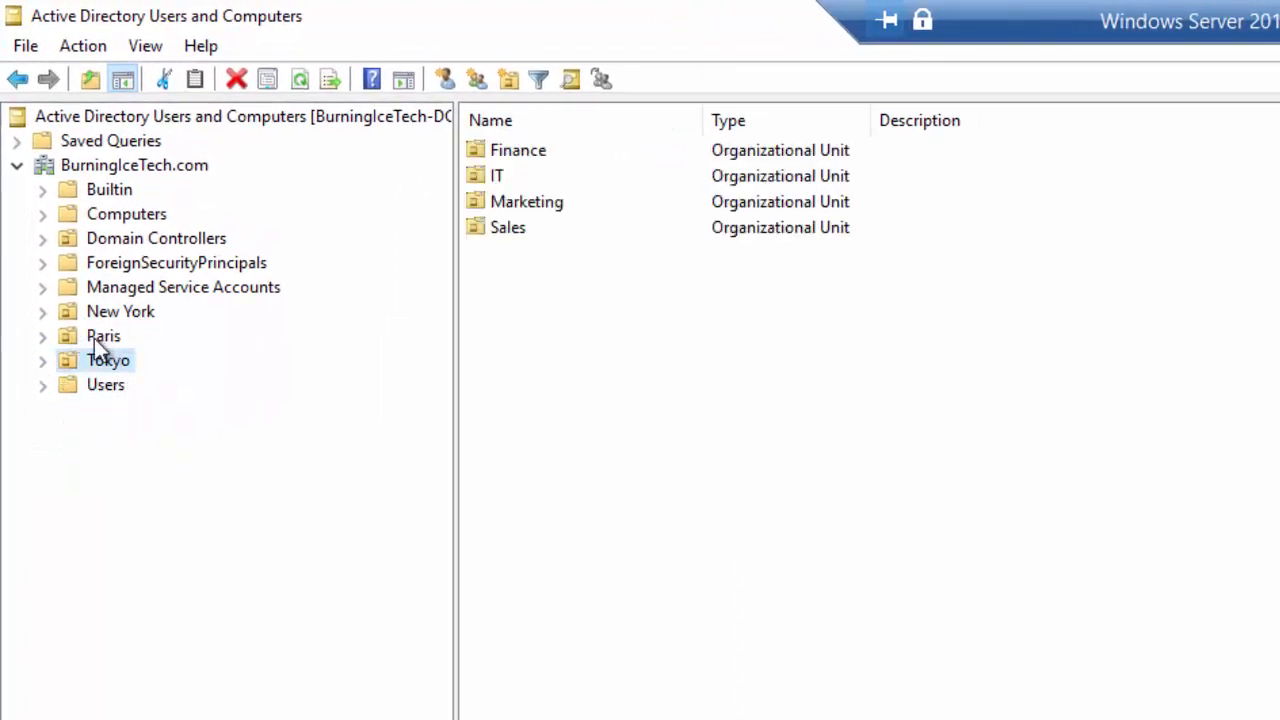
left_click(43, 361)
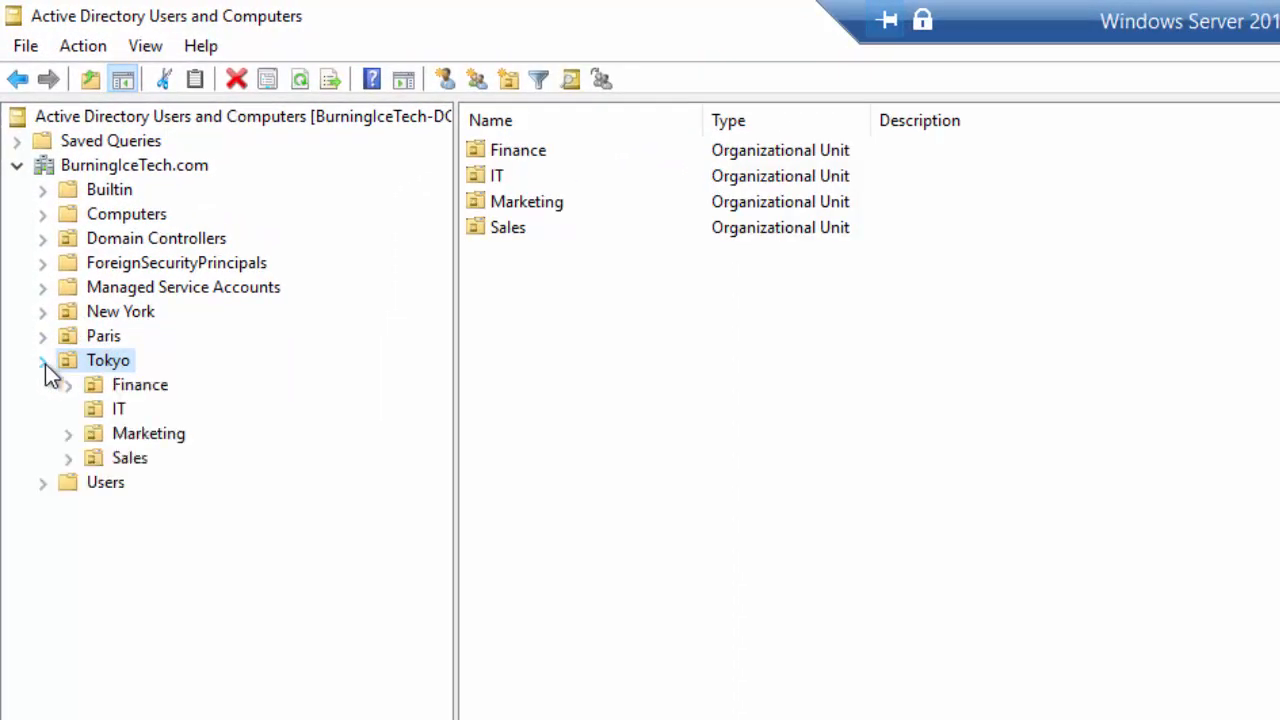
left_click(114, 414)
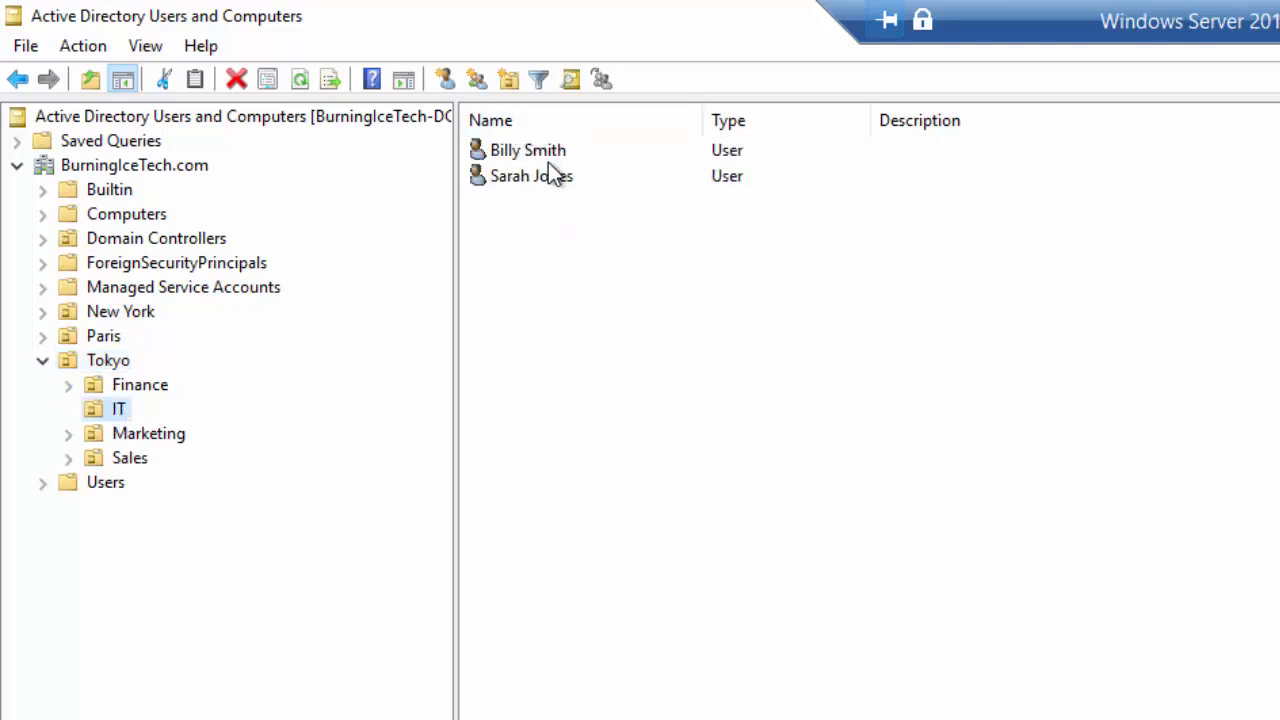
left_click(108, 362)
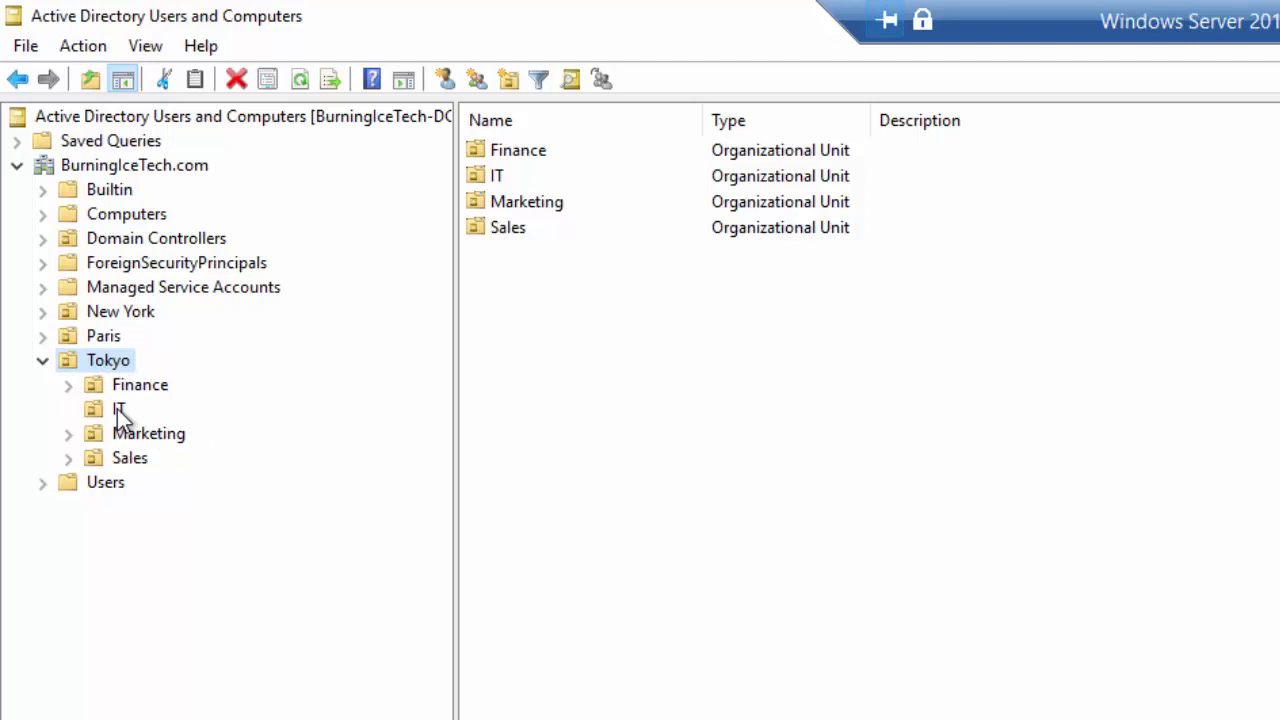
left_click(120, 409)
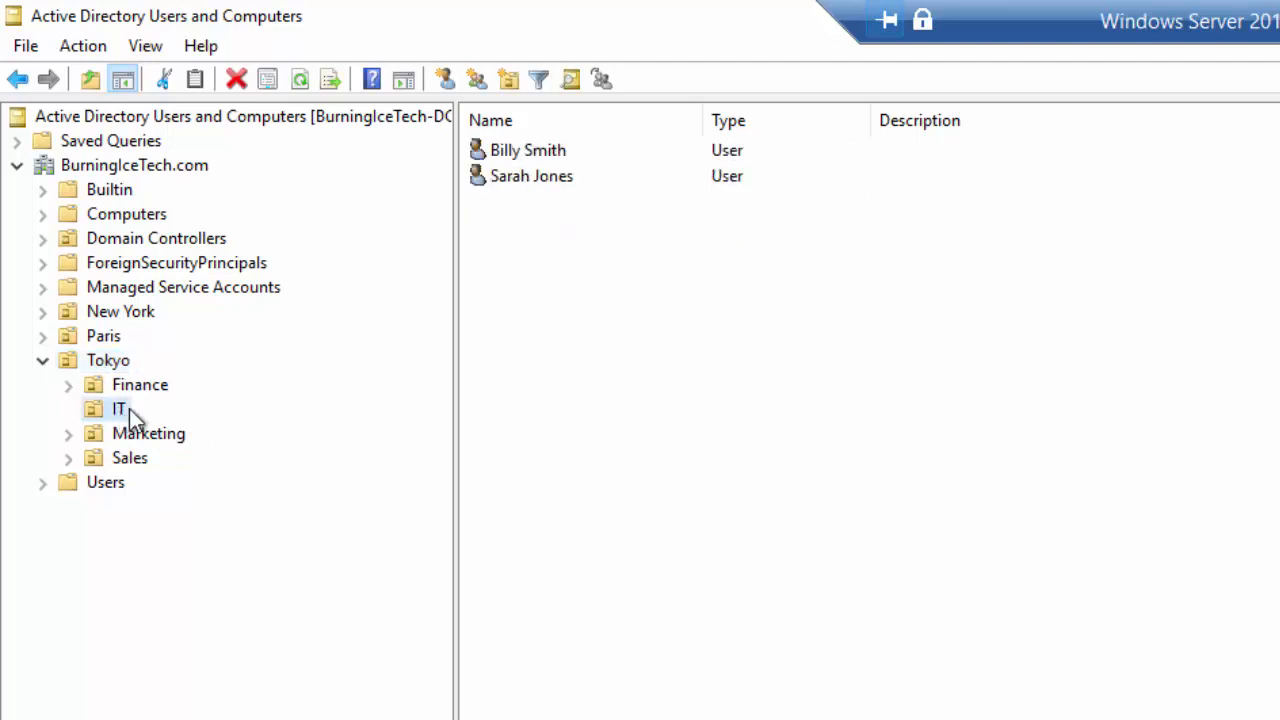
left_click(518, 150)
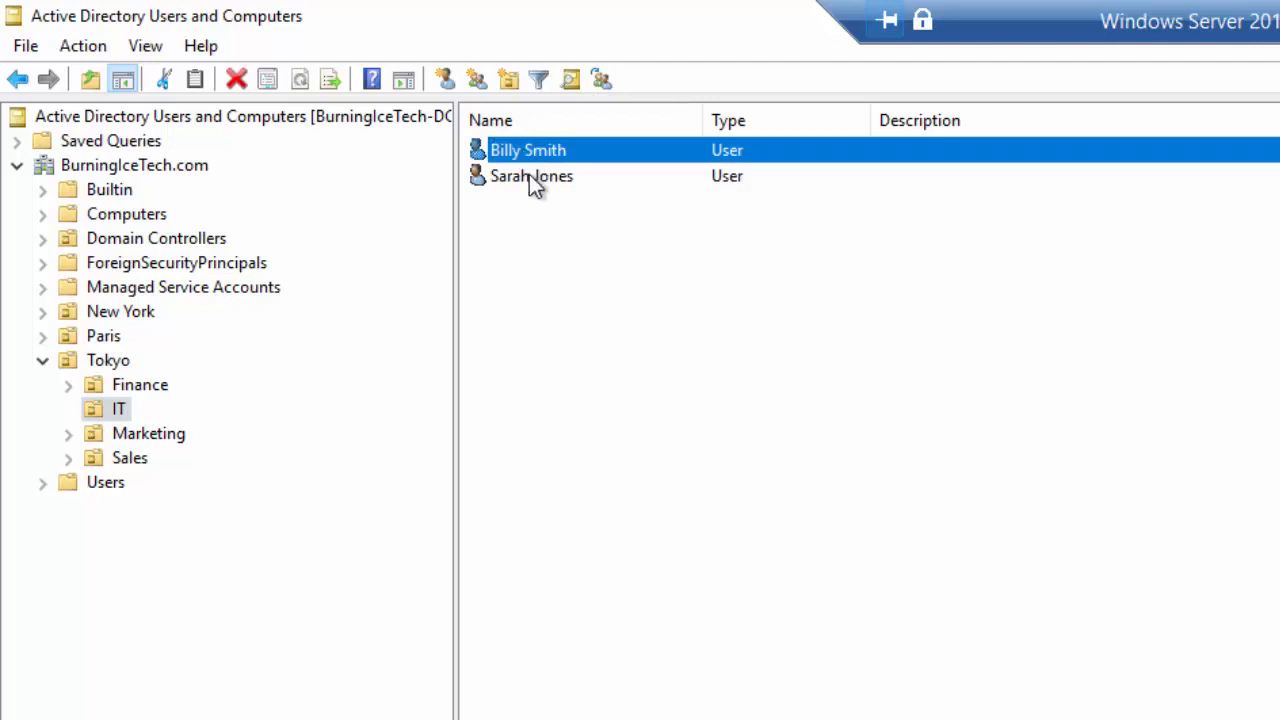
left_click(529, 175)
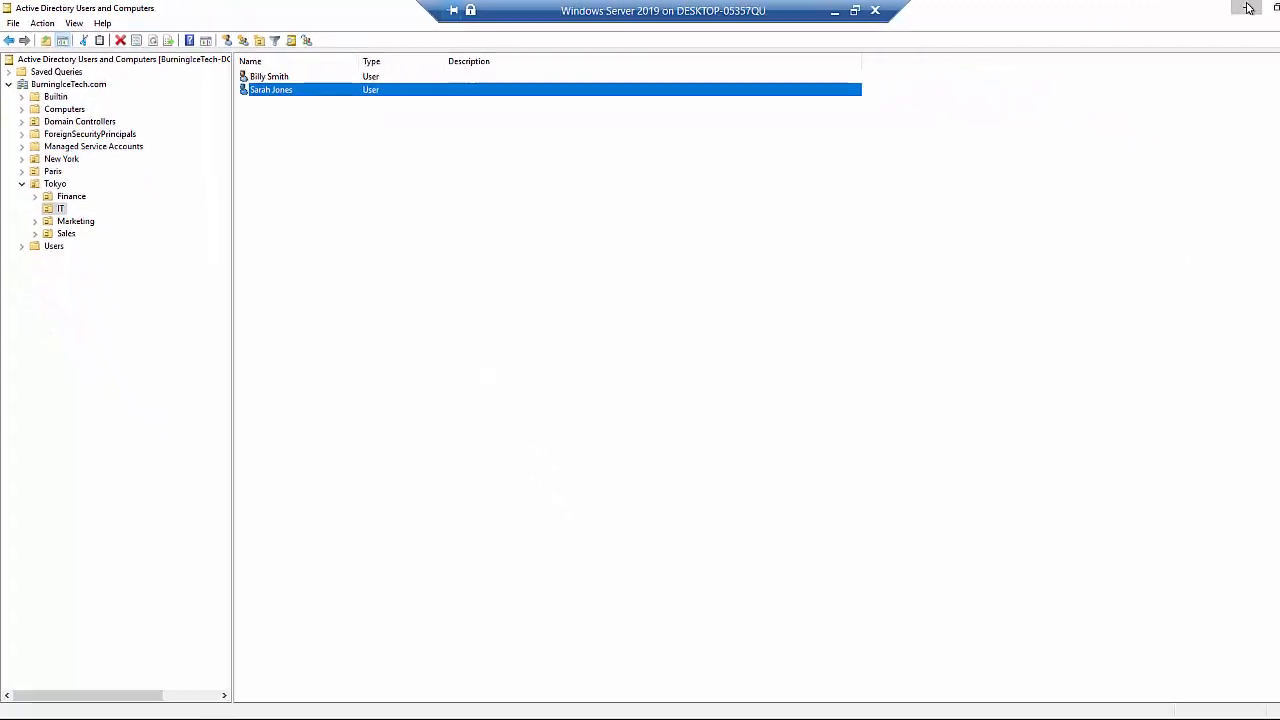
left_click(1248, 8)
- Minimise Server Manager and run the AzureADConnect installer from the desktop
left_click(1247, 9)
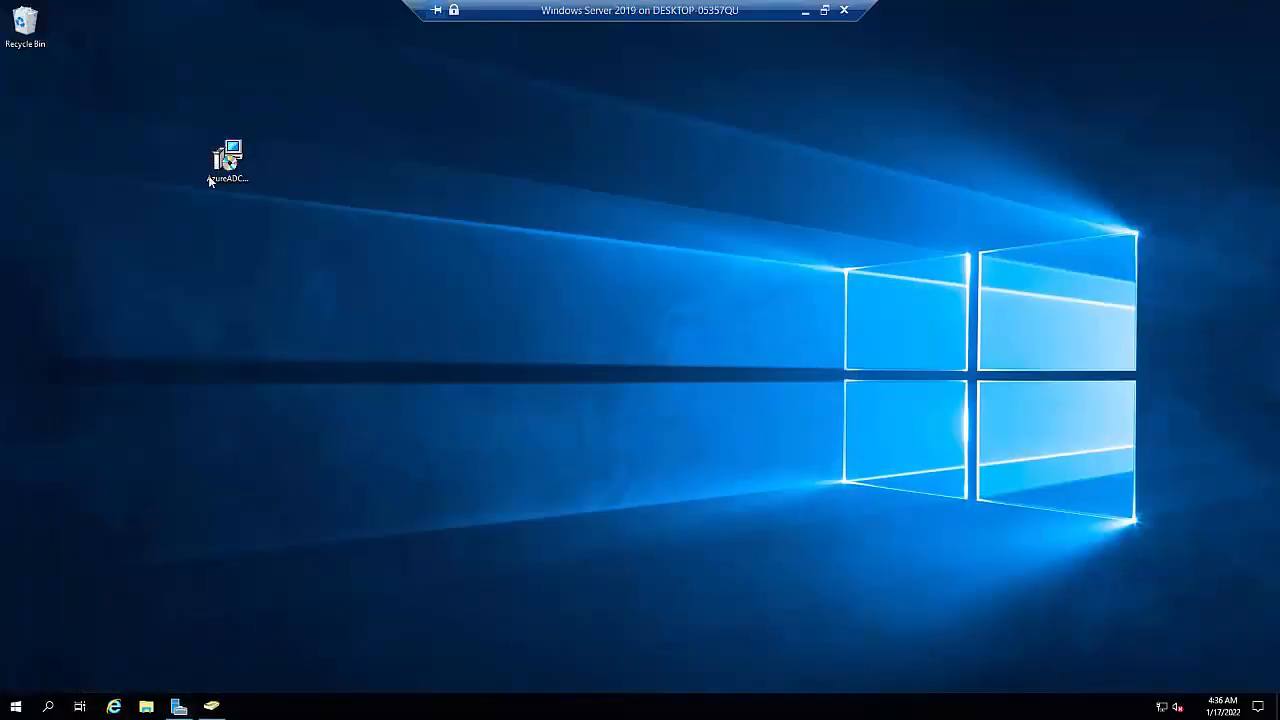
left_click(225, 165)
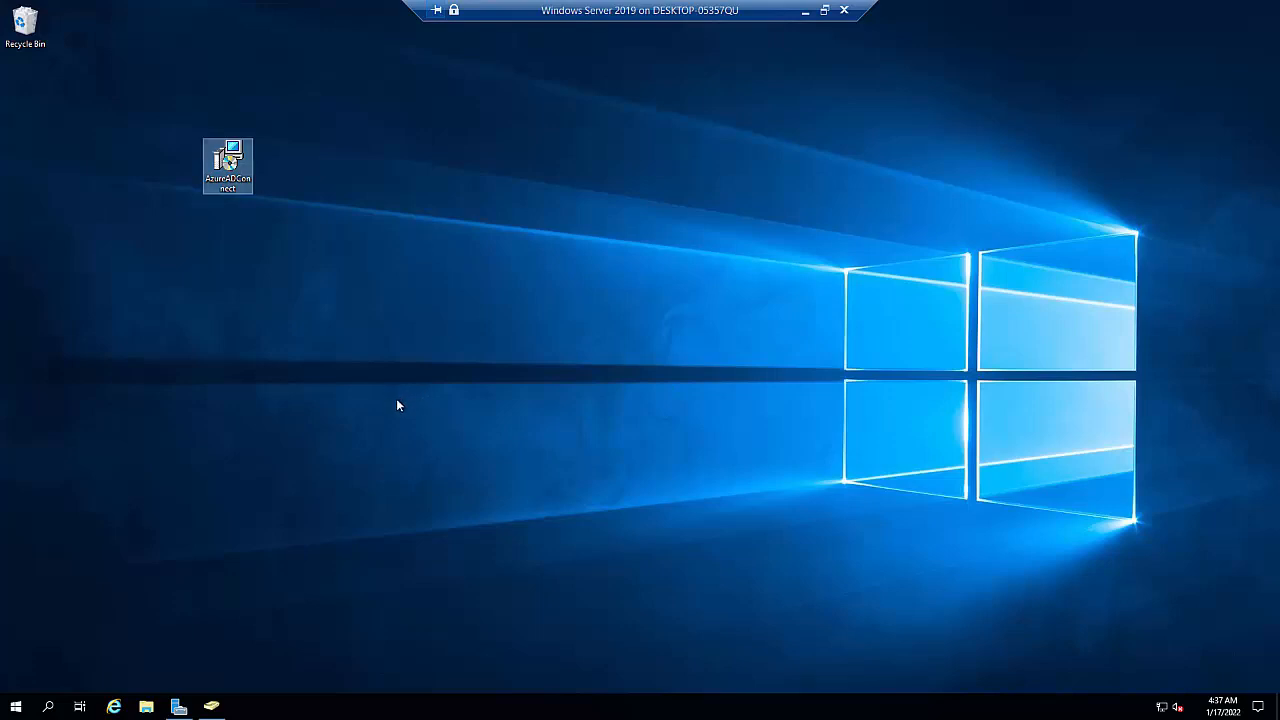
double_click(233, 175)
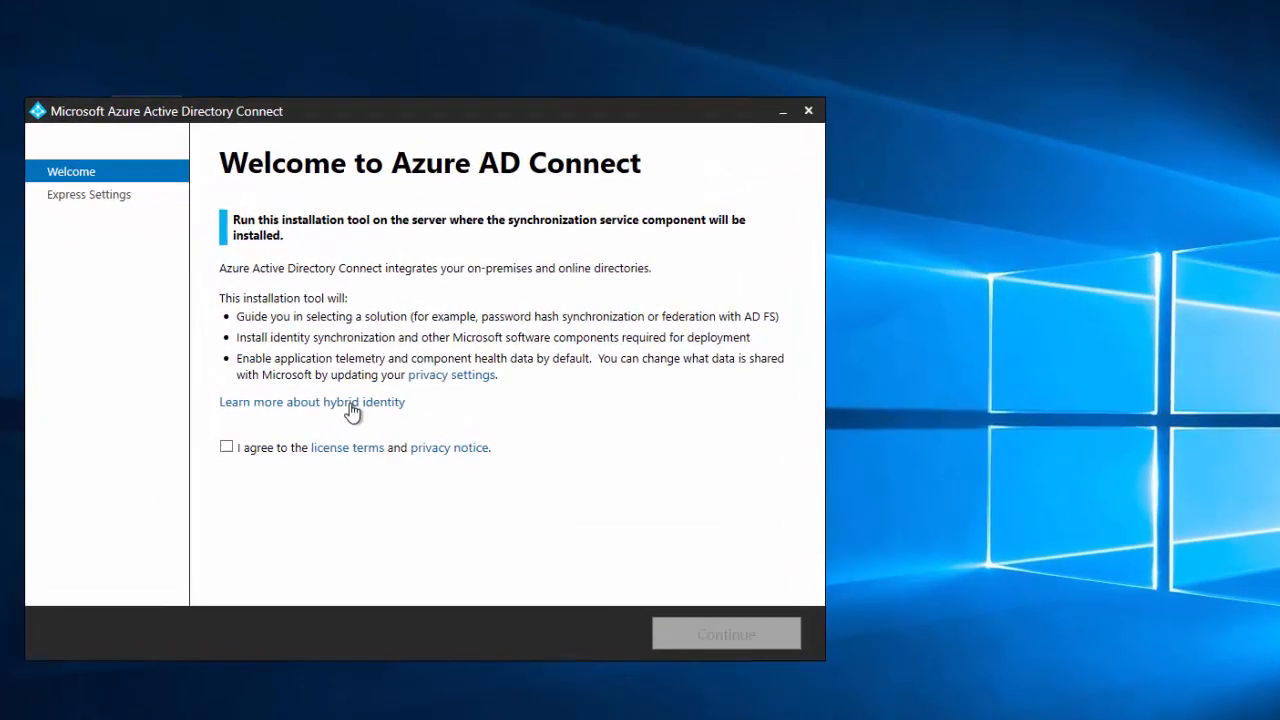
- Agree to the license terms and privacy notice and continue to Express Settings
left_click(227, 448)
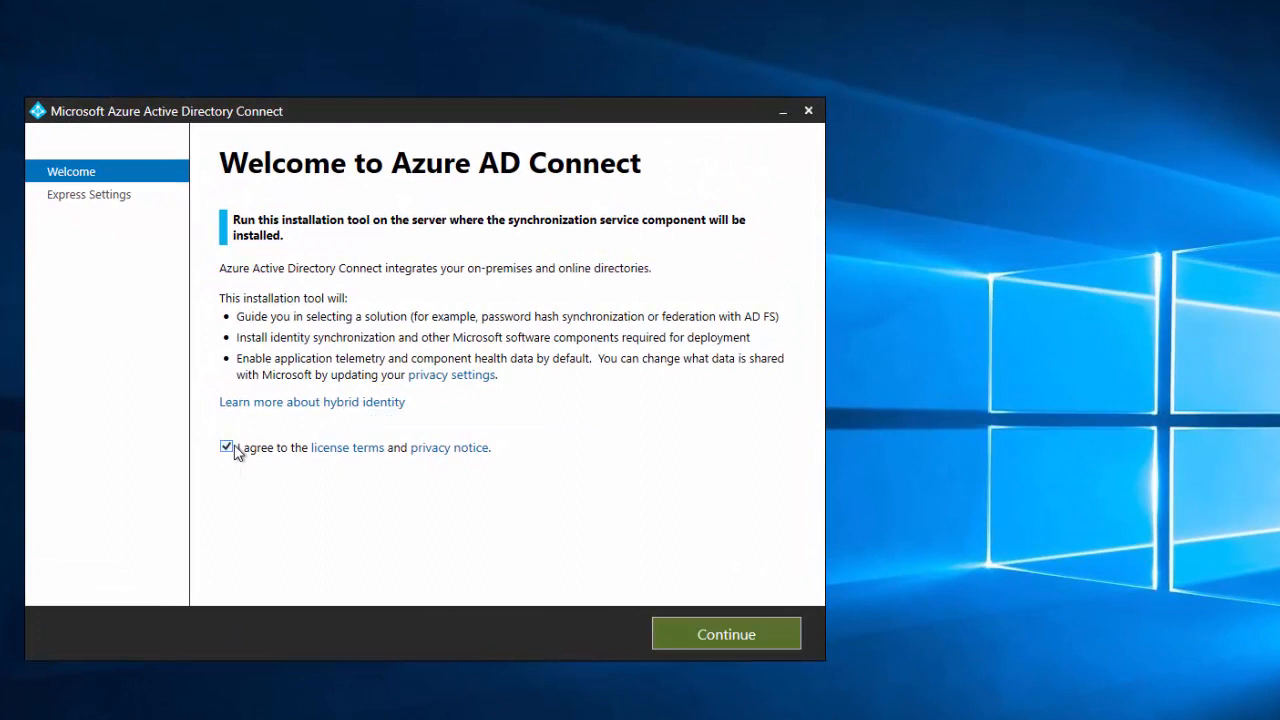
left_click(725, 637)
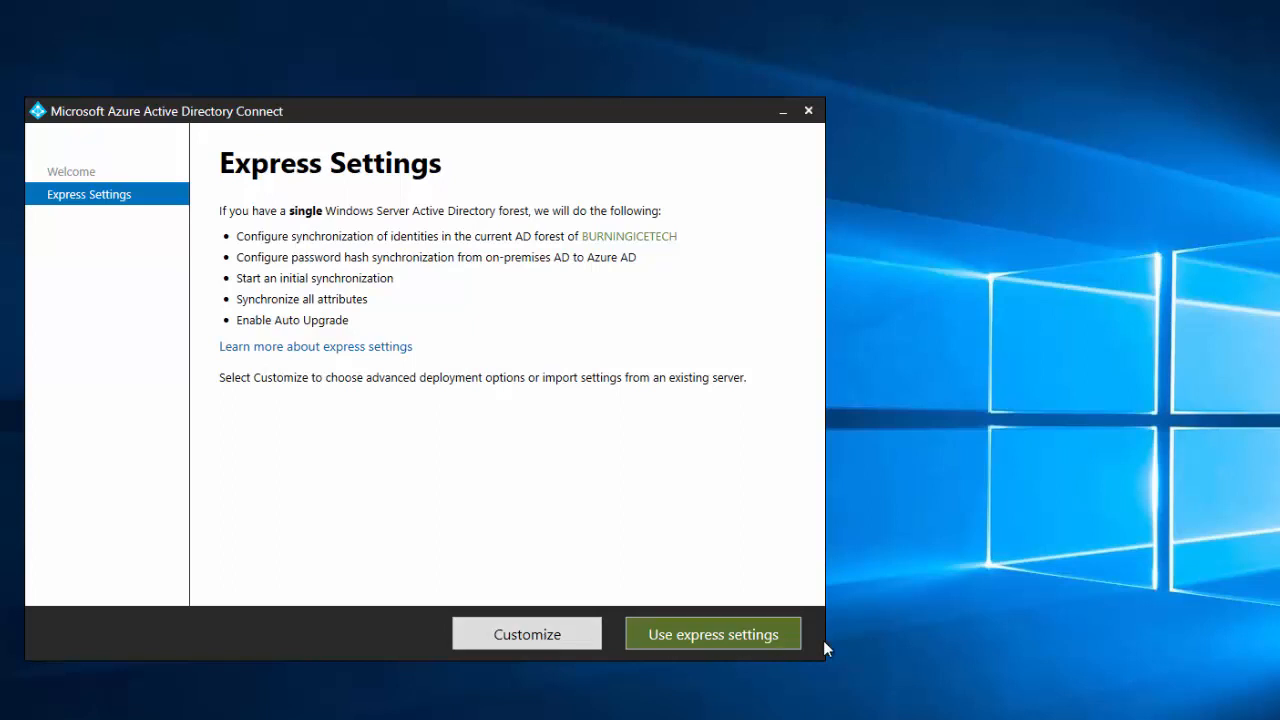
- Choose Use express settings so the required components get installed
left_click(728, 636)
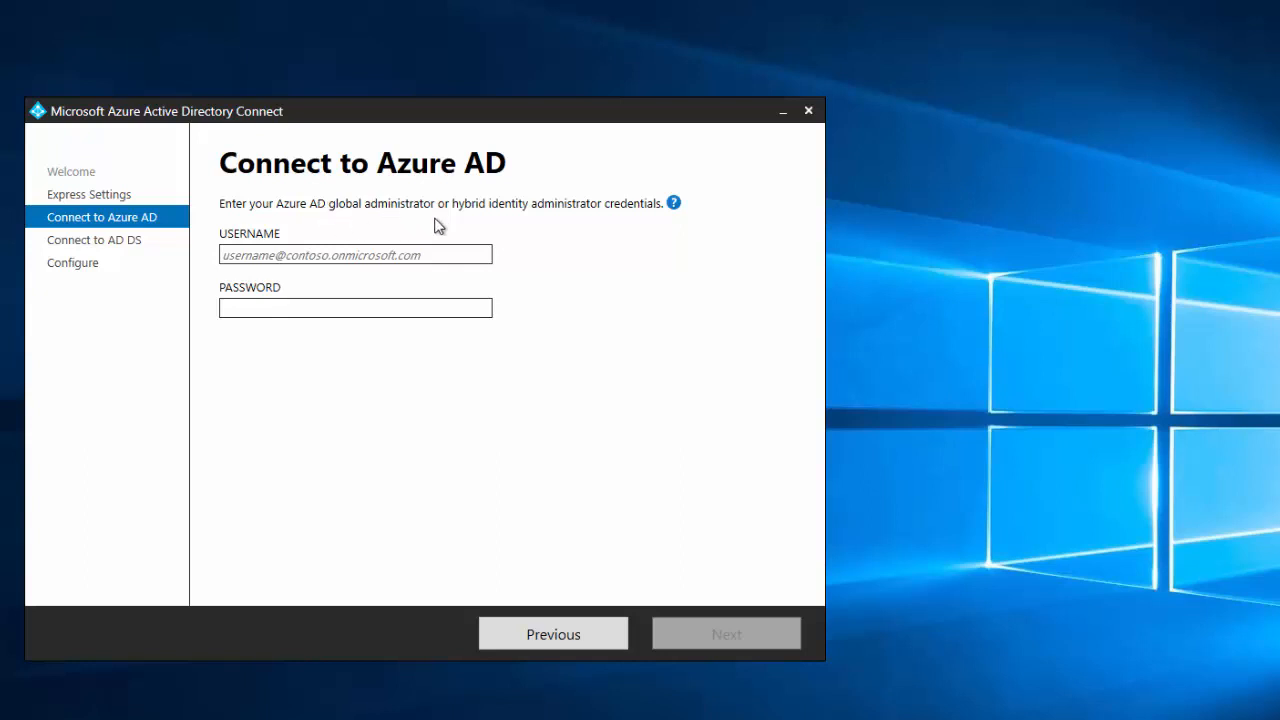
- Enter the sync account's onmicrosoft.com username and its password on the Connect to Azure AD page
left_click(315, 255)
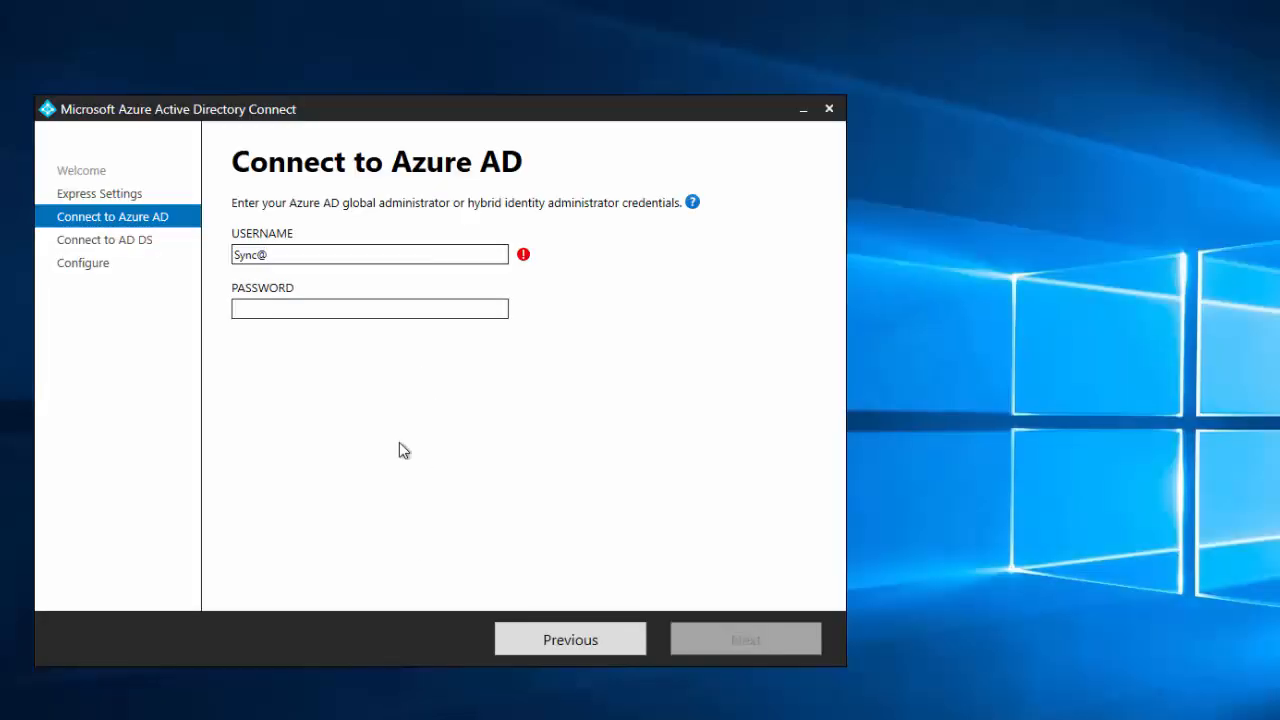
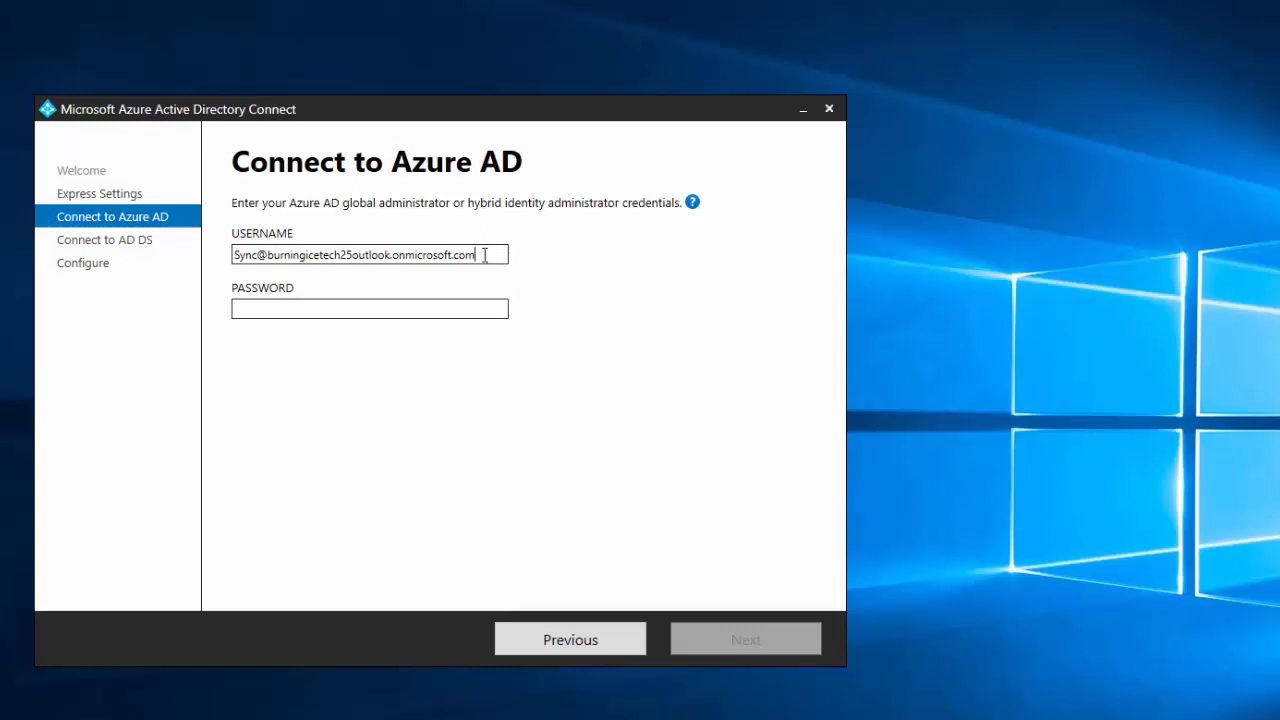
left_click(478, 311)
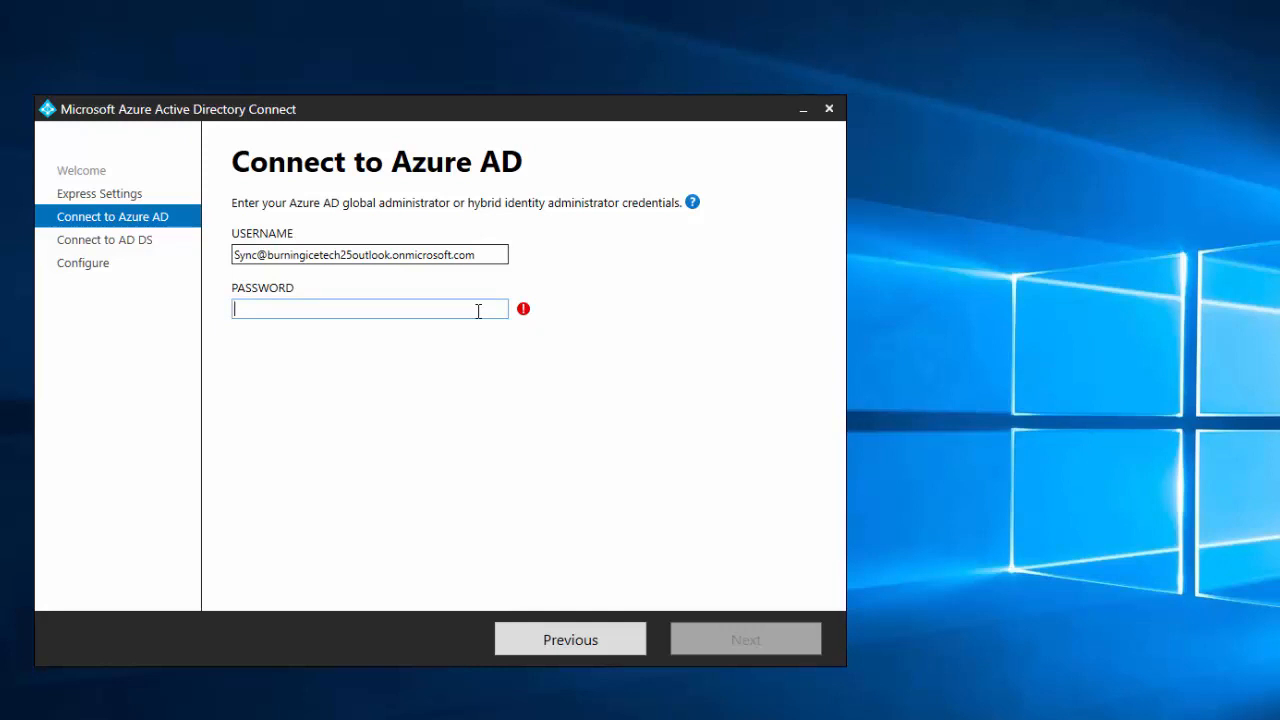
type("•••")
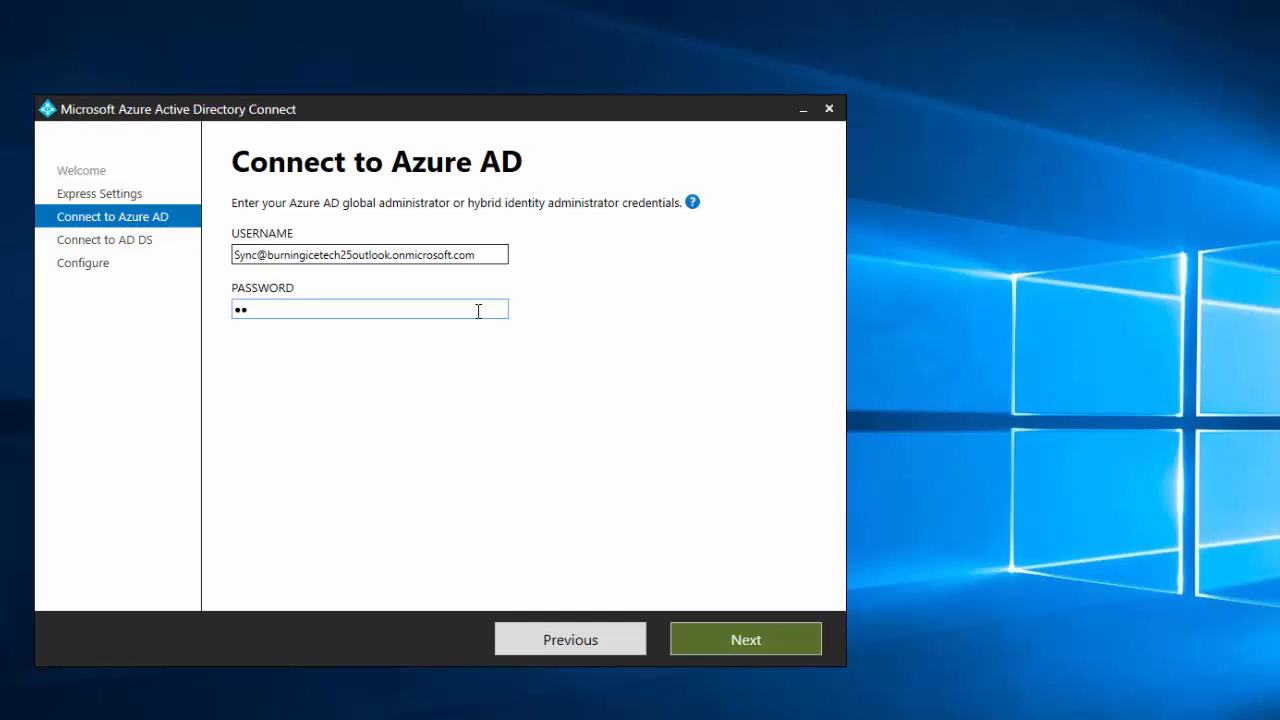
type("•••••")
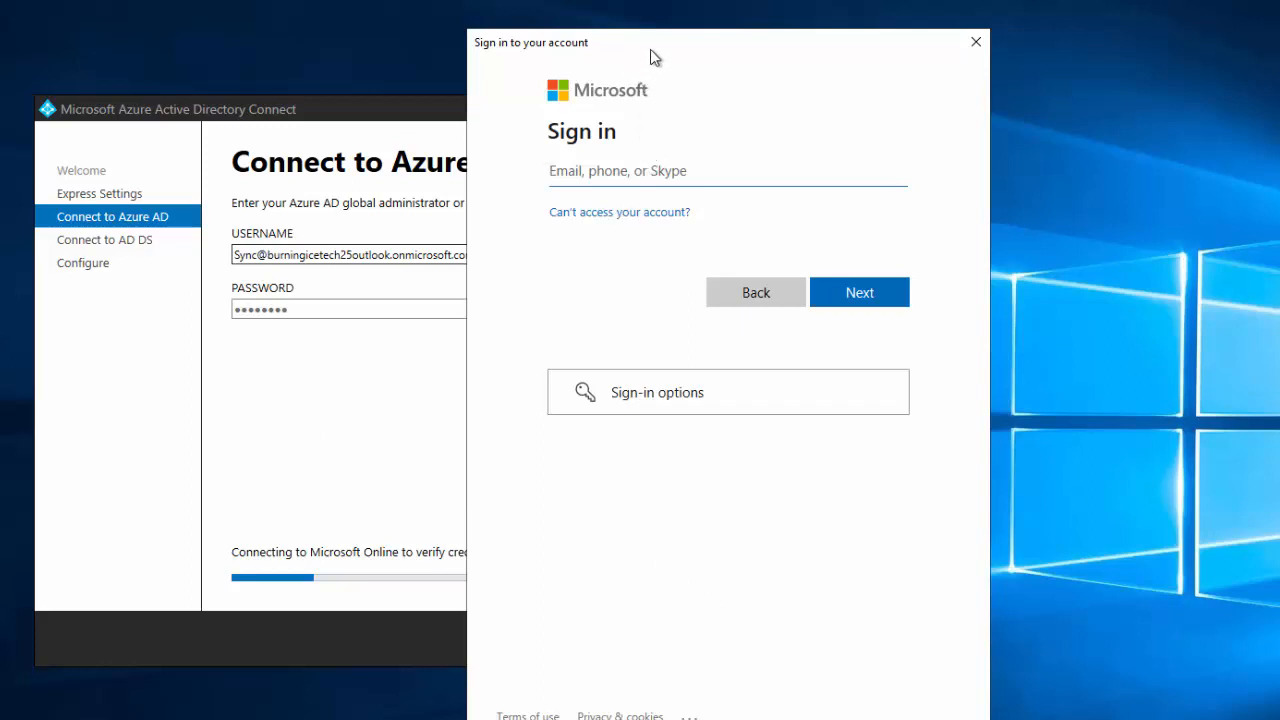
- In the Microsoft sign-in window, enter the sync account's e-mail and then its password
left_click_drag(649, 54, 948, 81)
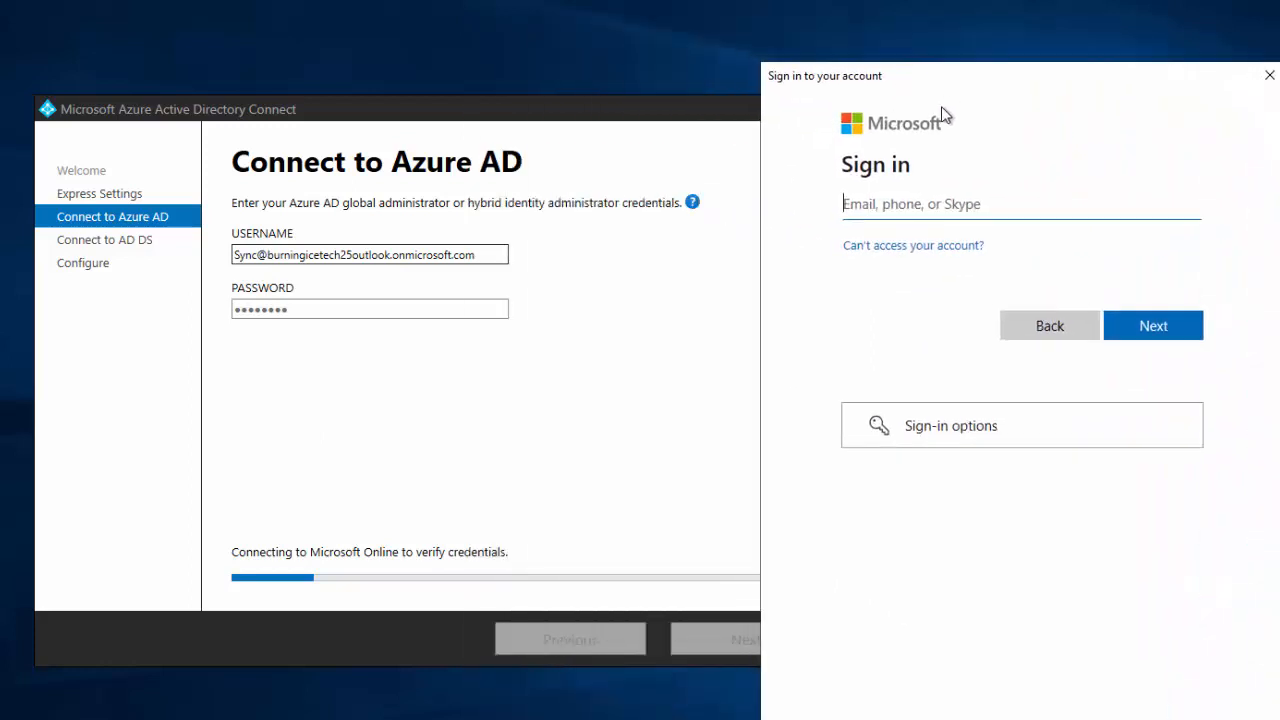
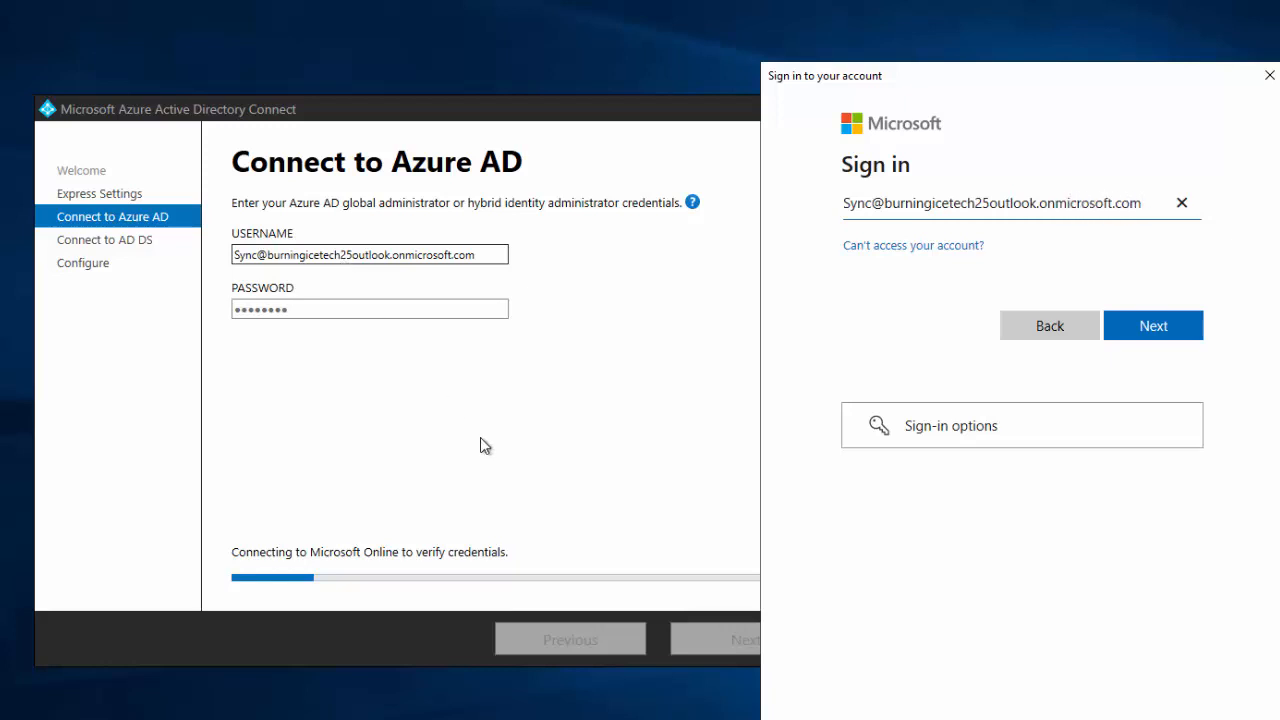
left_click(1141, 322)
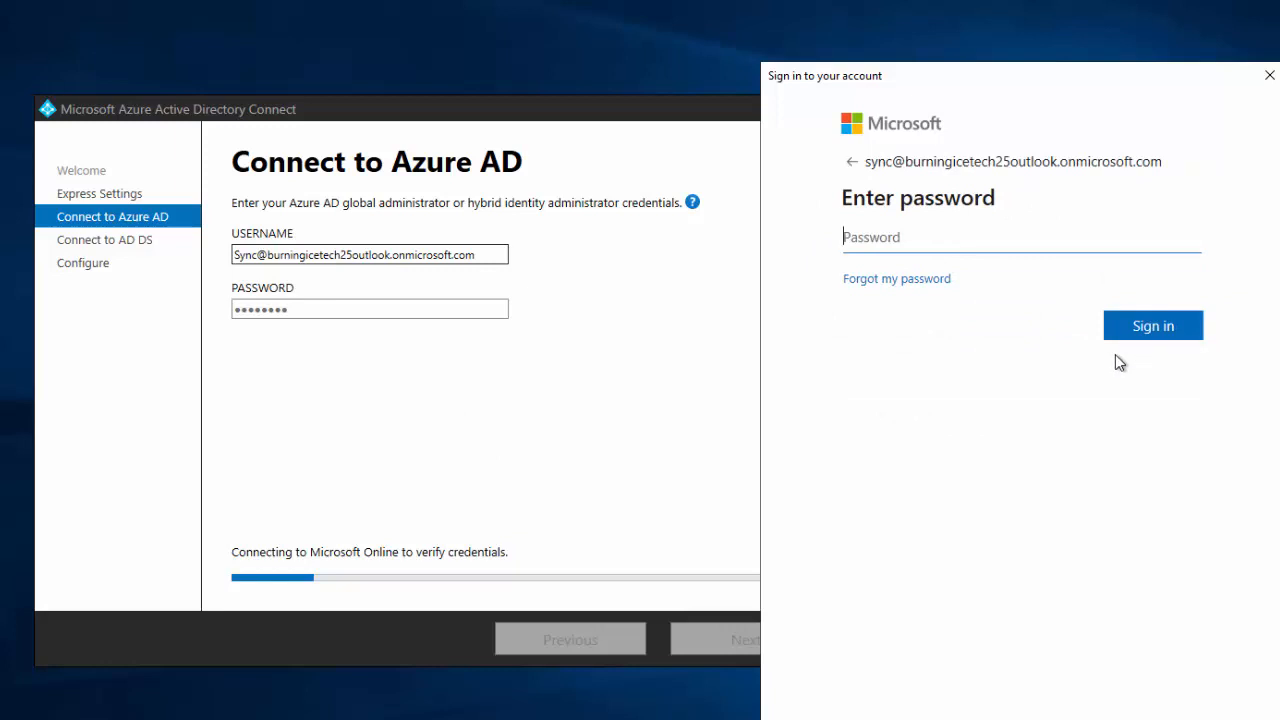
type("••••••••")
- Submit the Microsoft sign-in with the sync account's password
left_click(1160, 328)
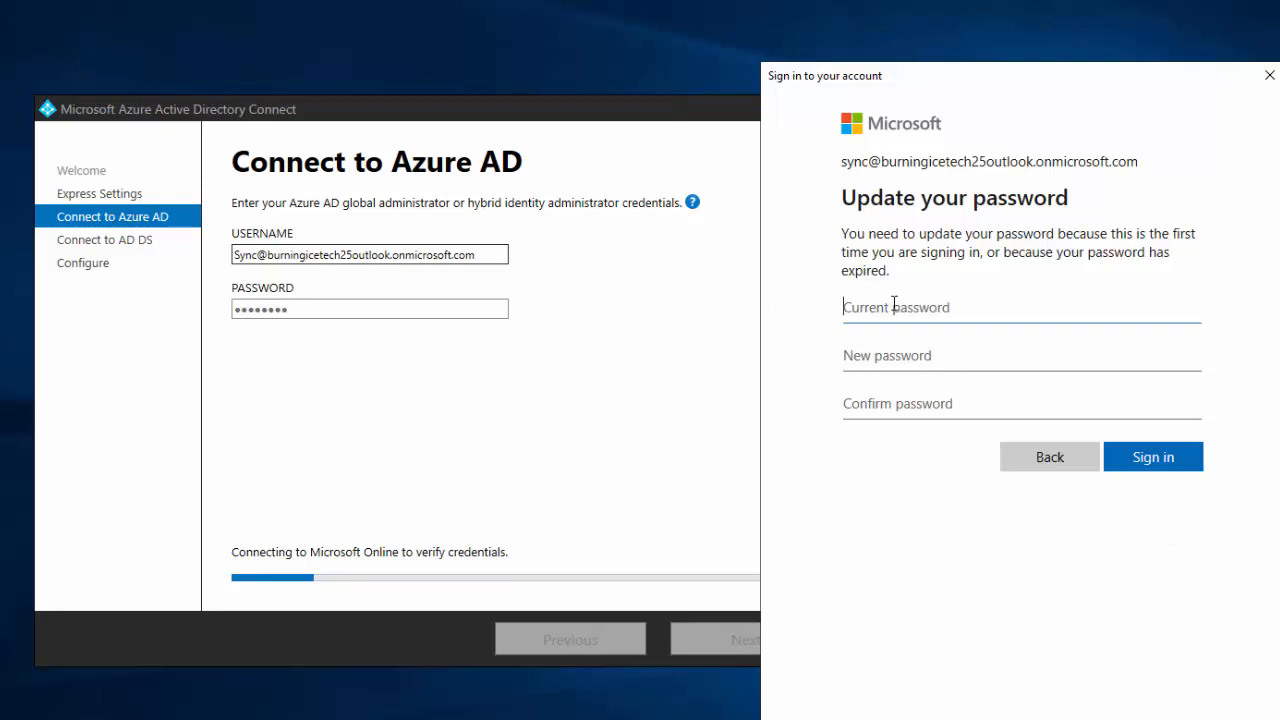
- Update the expired password, lengthening the rejected new password in both fields, and sign in
type("••••")
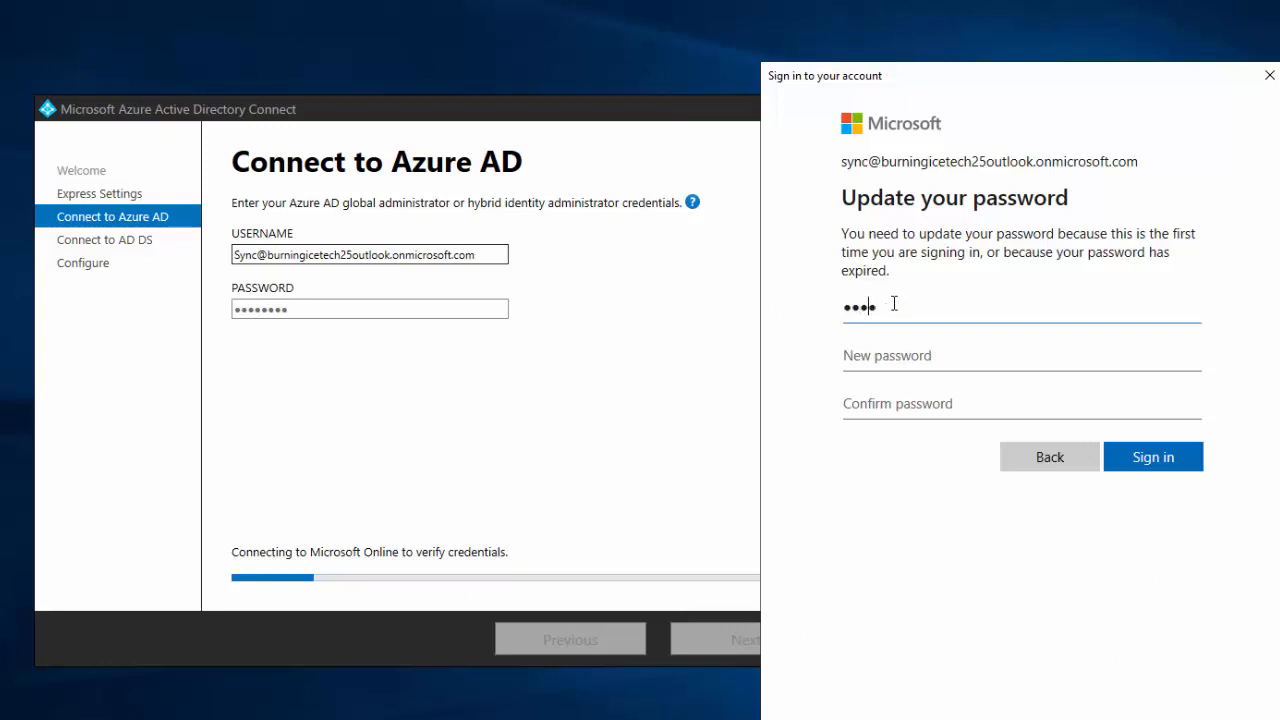
type("•••••••••••")
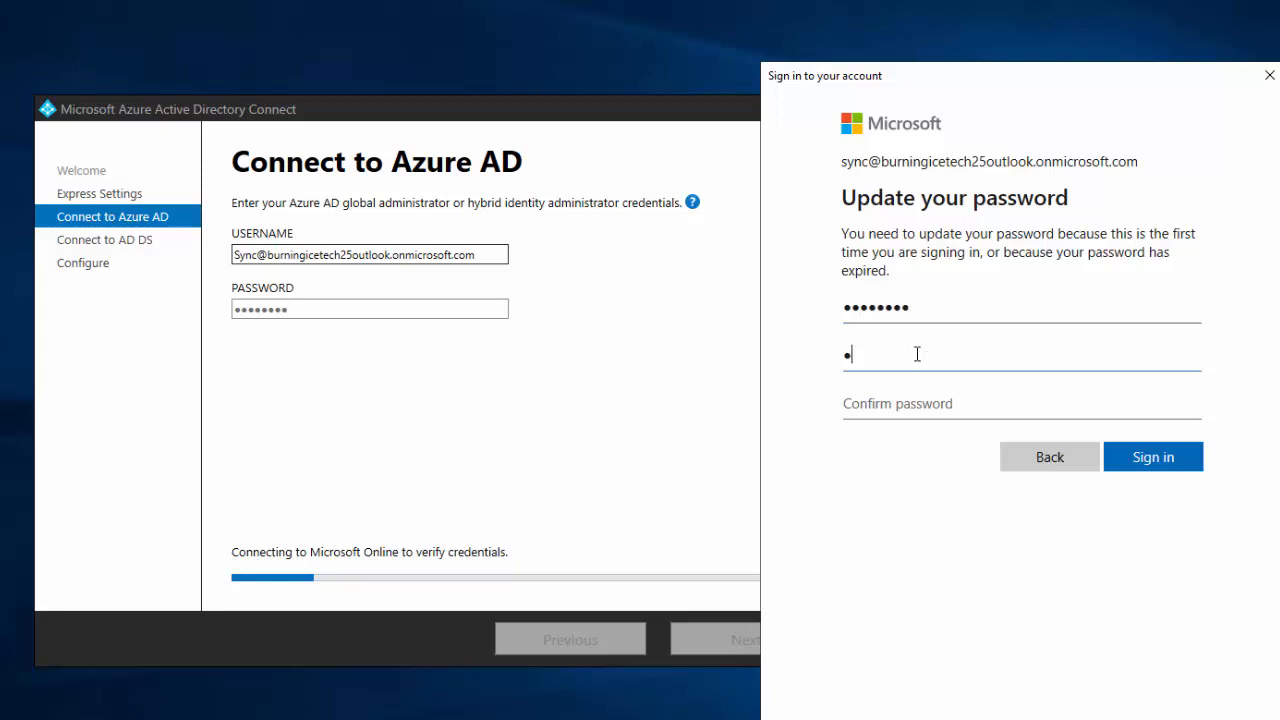
type("•")
key("Tab")
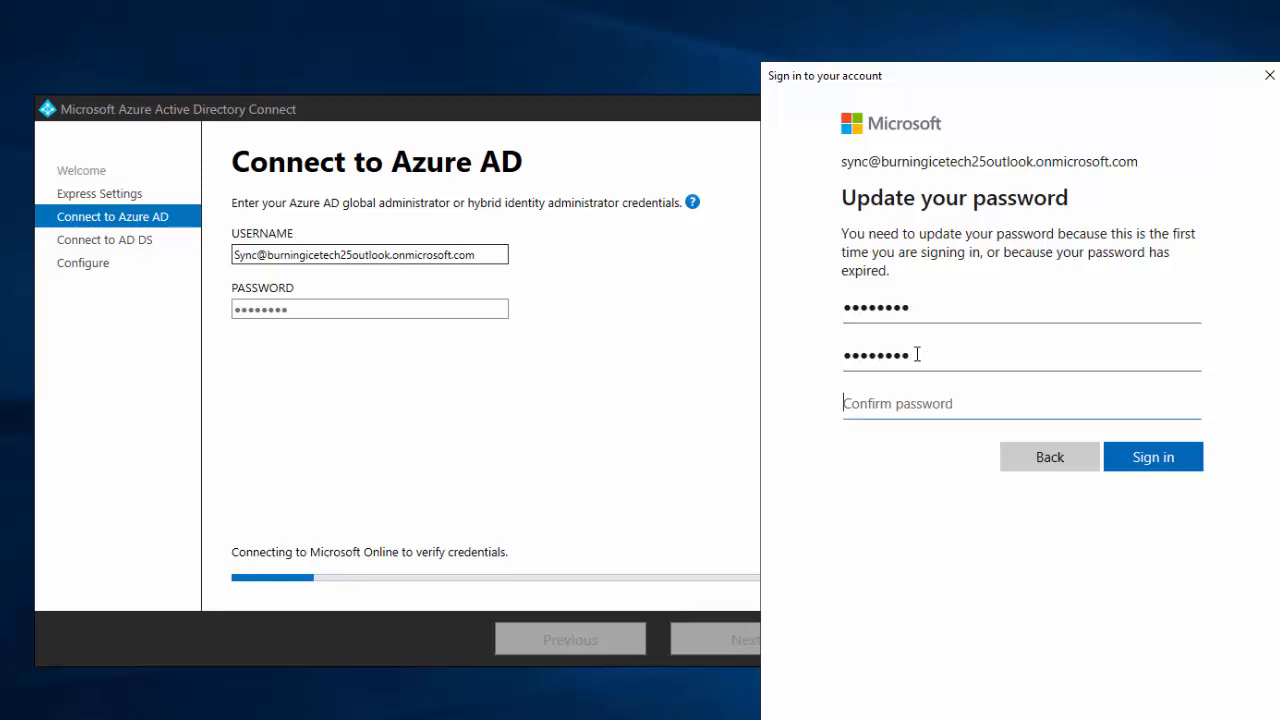
type("••••••••")
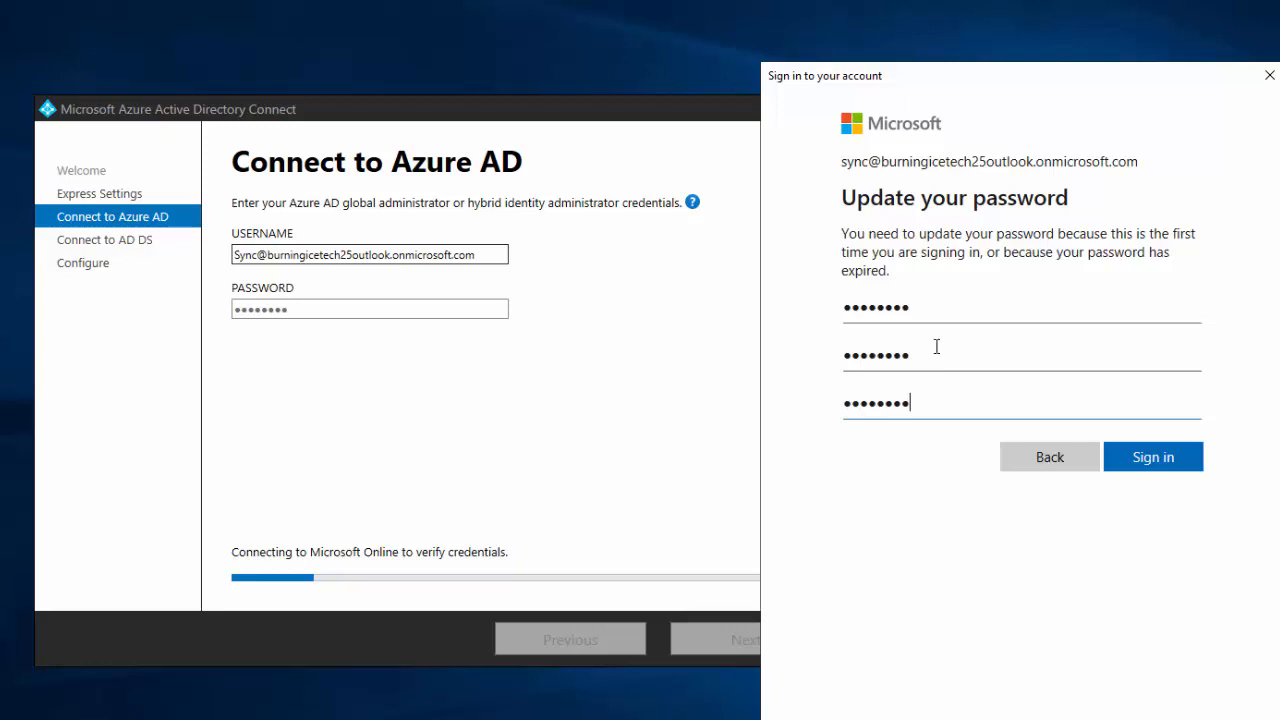
left_click(1149, 458)
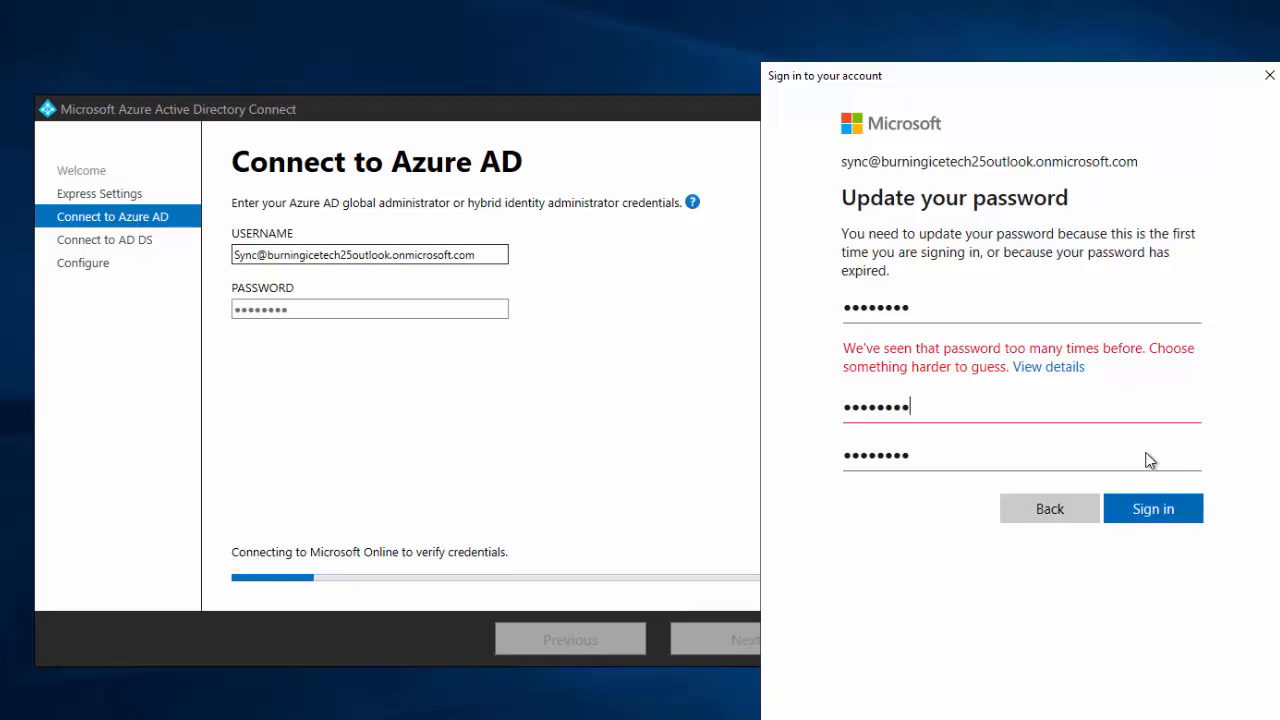
type("••••")
key("Tab")
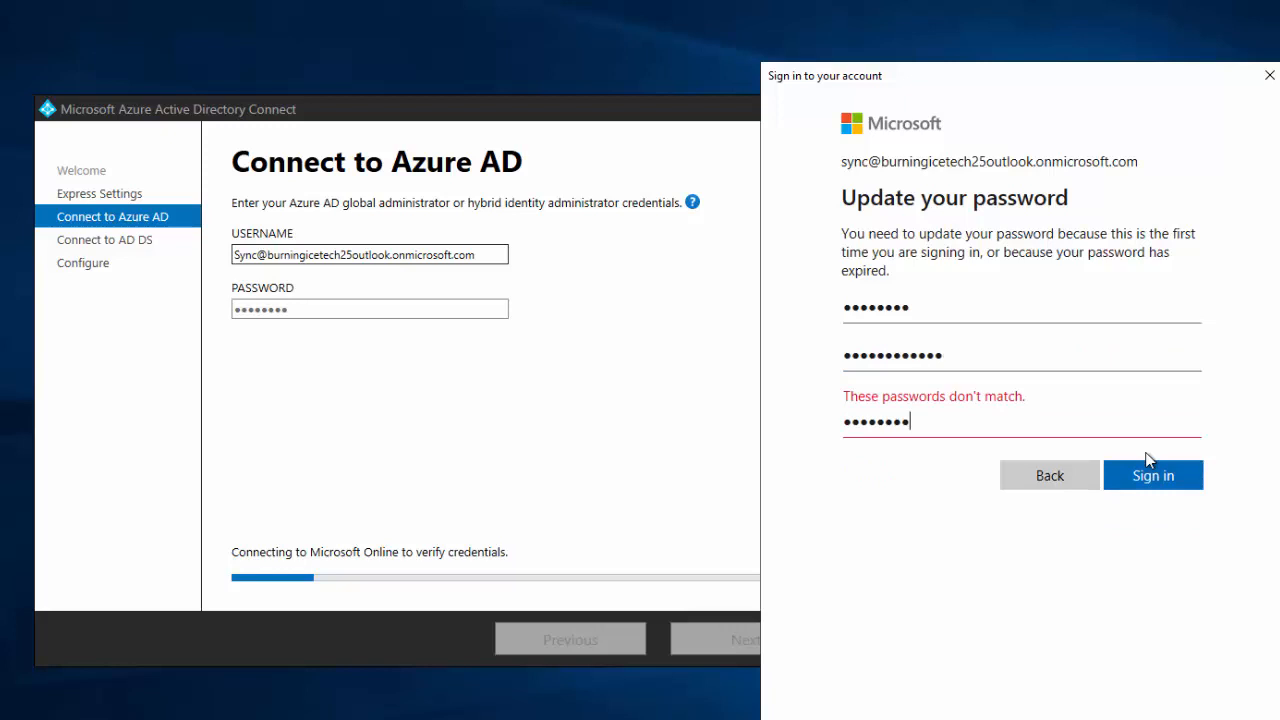
type("••••")
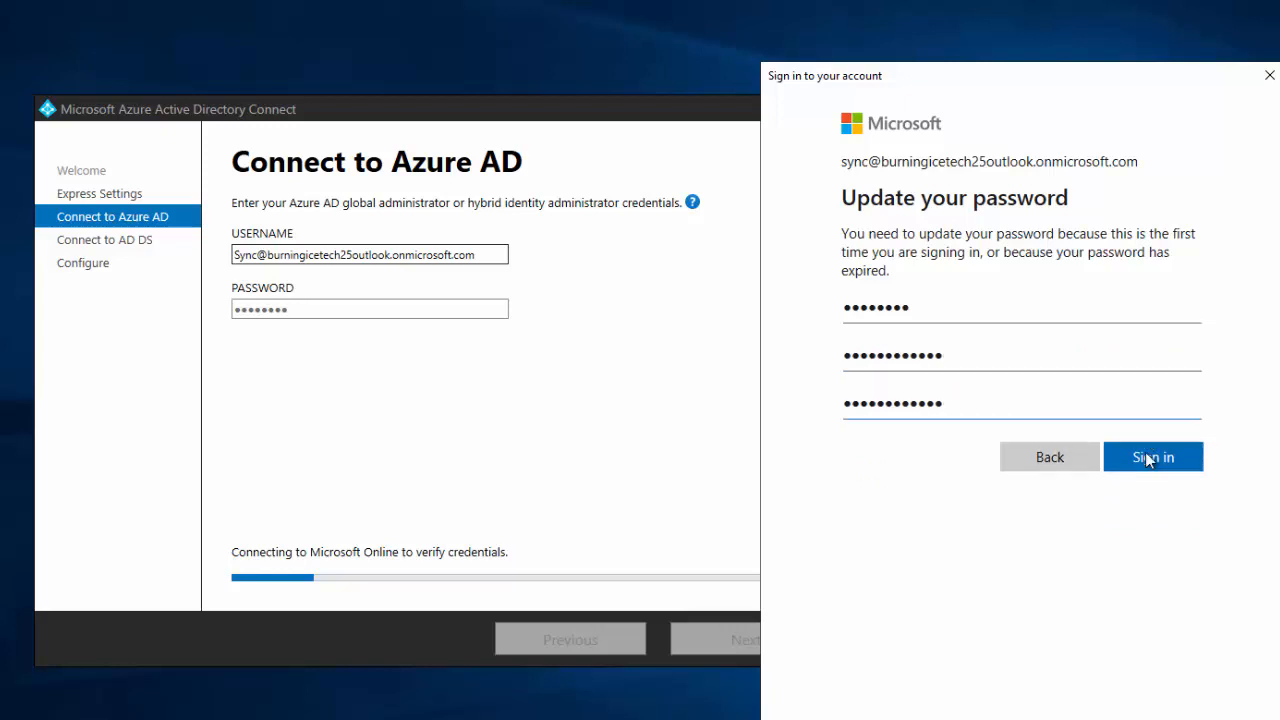
left_click(1145, 452)
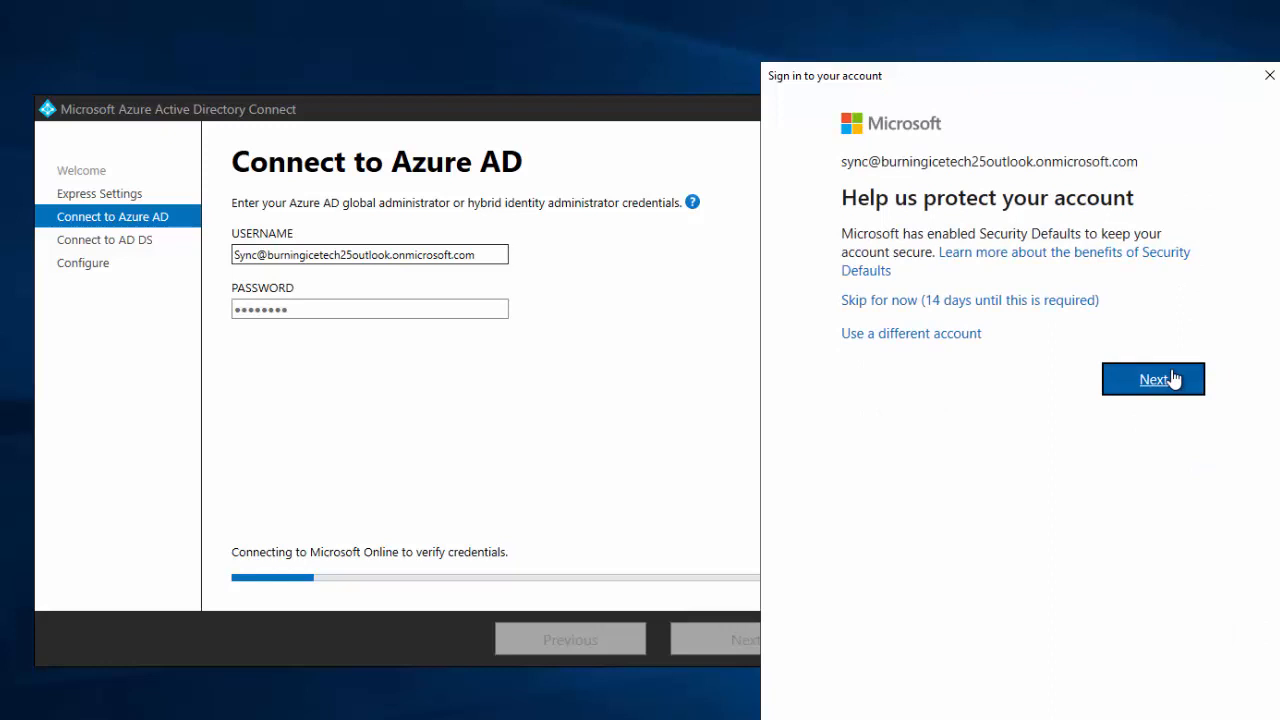
- Dismiss the account protection notice and IE security warning, and close the stalled sign-in window
left_click(1175, 379)
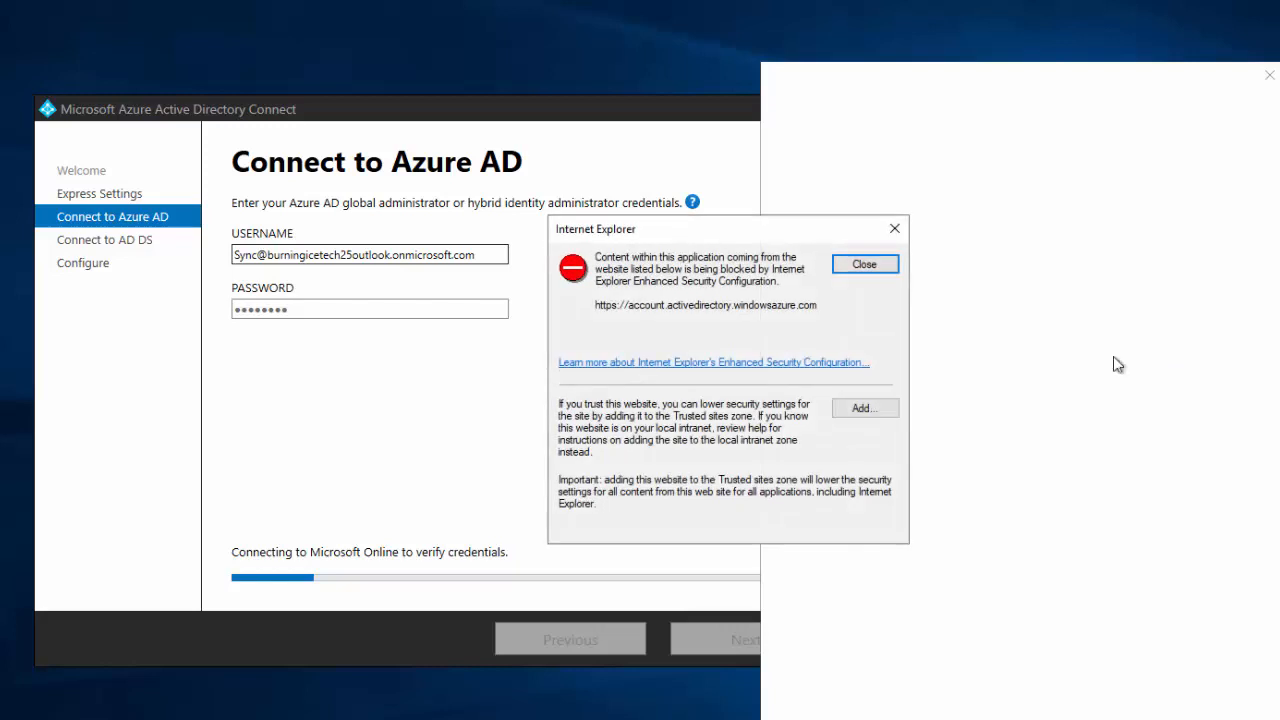
left_click(877, 266)
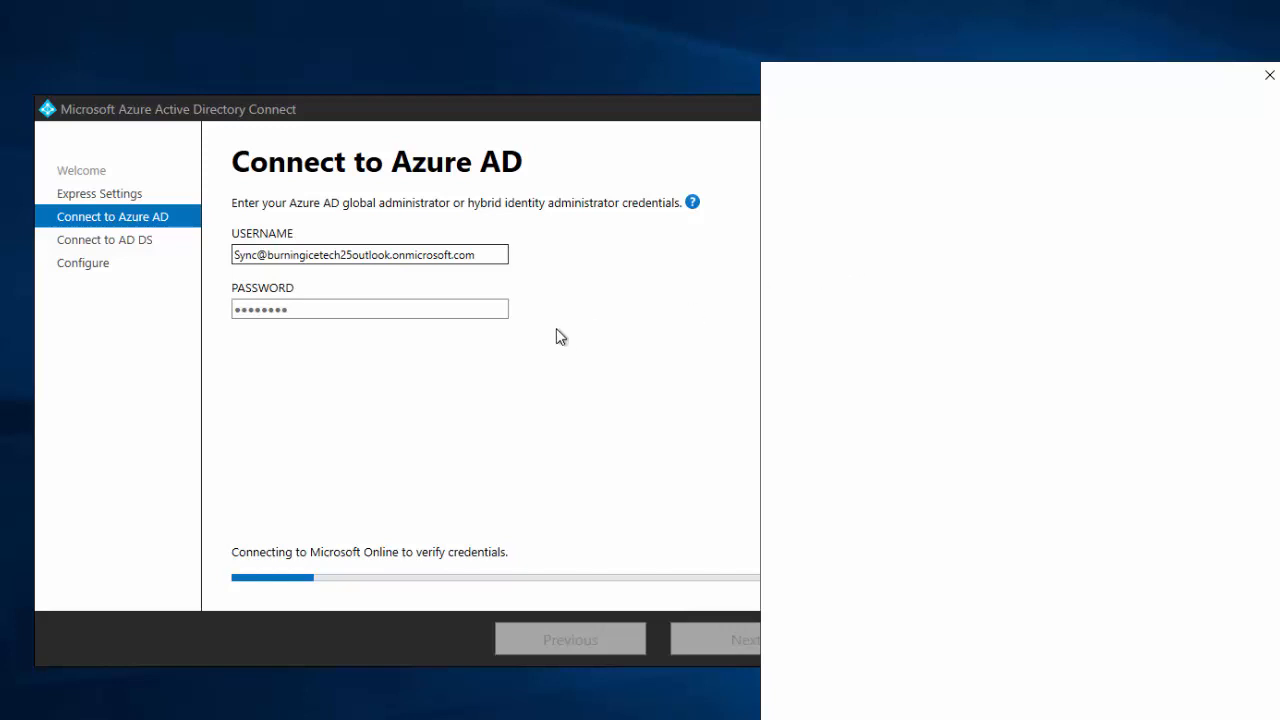
left_click(595, 306)
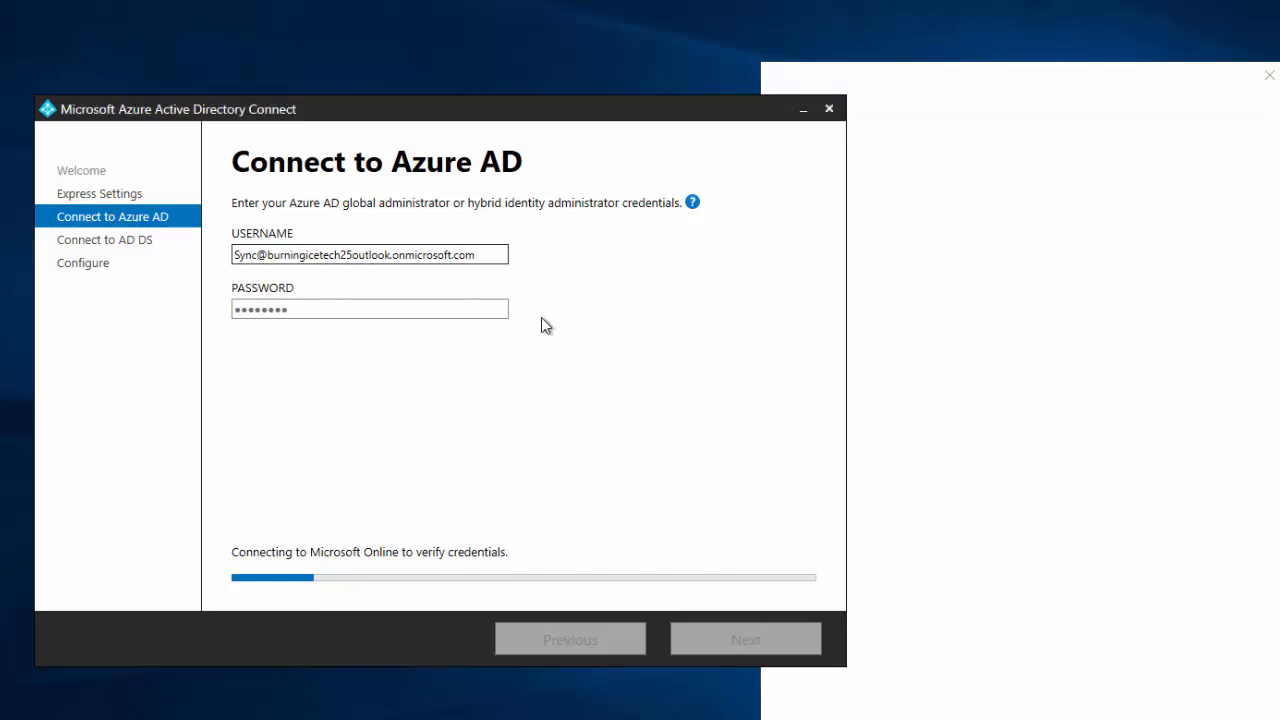
left_click(913, 241)
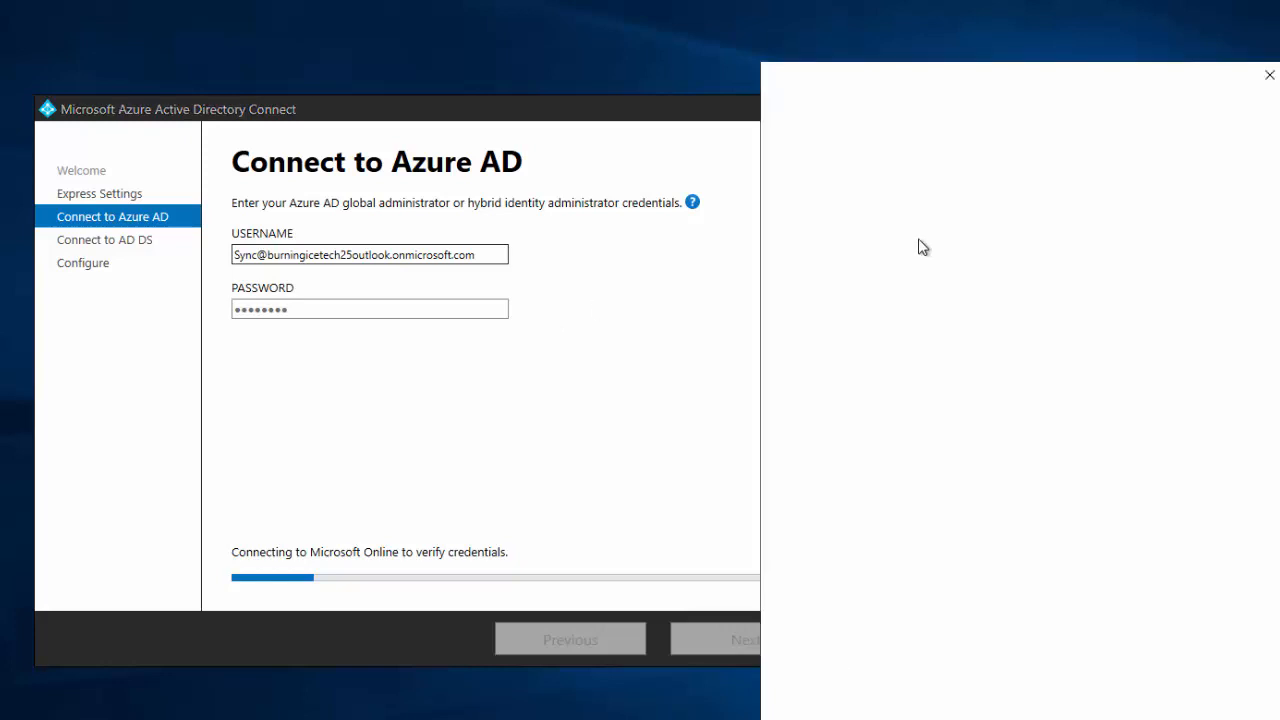
key("alt+F4")
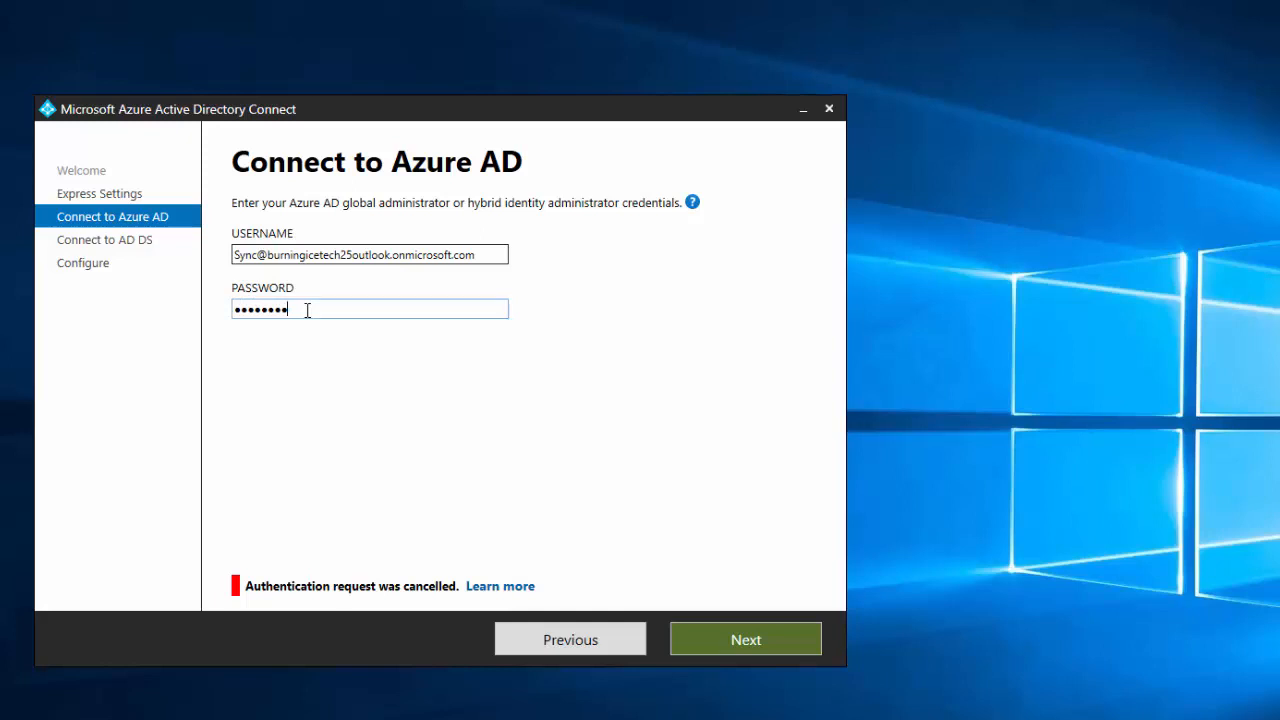
- Replace the administrator password in the PASSWORD field and resubmit the Azure AD credentials
left_click_drag(307, 310, 177, 298)
type("••••••••••••")
left_click(767, 637)
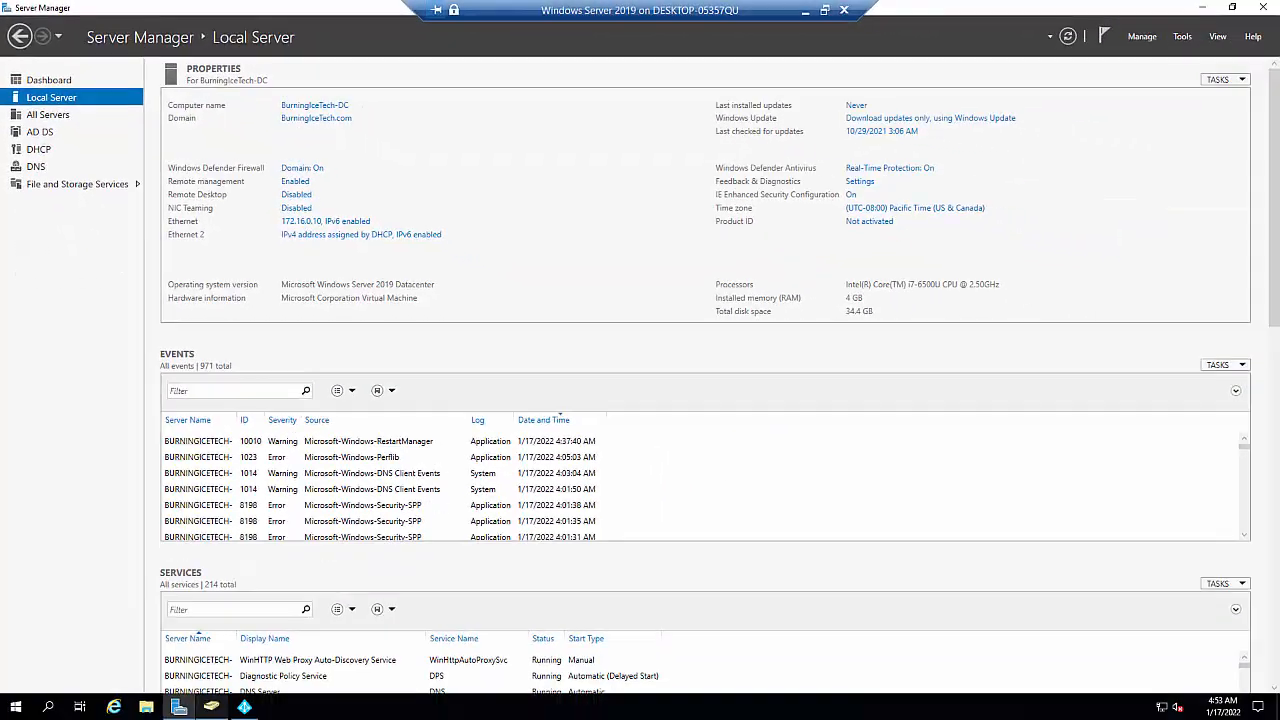
- Bring the Azure AD Connect wizard back in front of Server Manager at Connect to AD DS
left_click(247, 708)
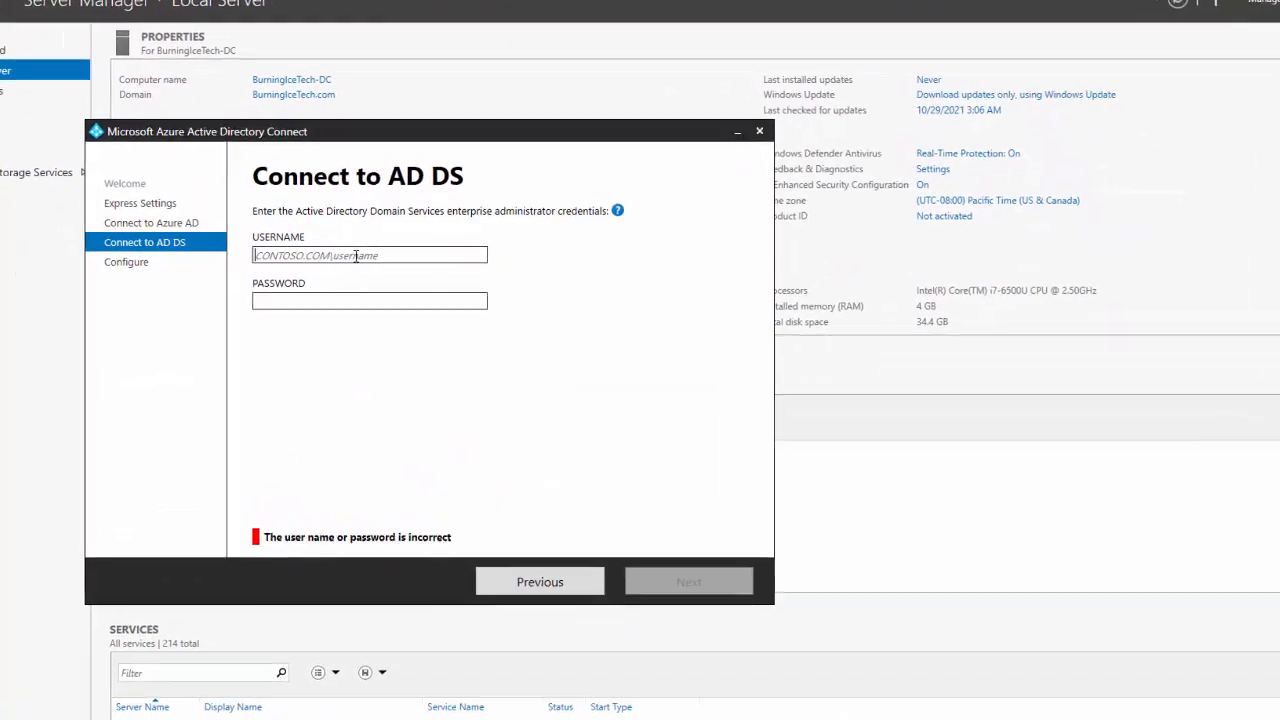
- Connect to AD DS as BurningIceTech.com\Administrator with the enterprise admin password
left_click(369, 255)
type("BurningIceTech.com")
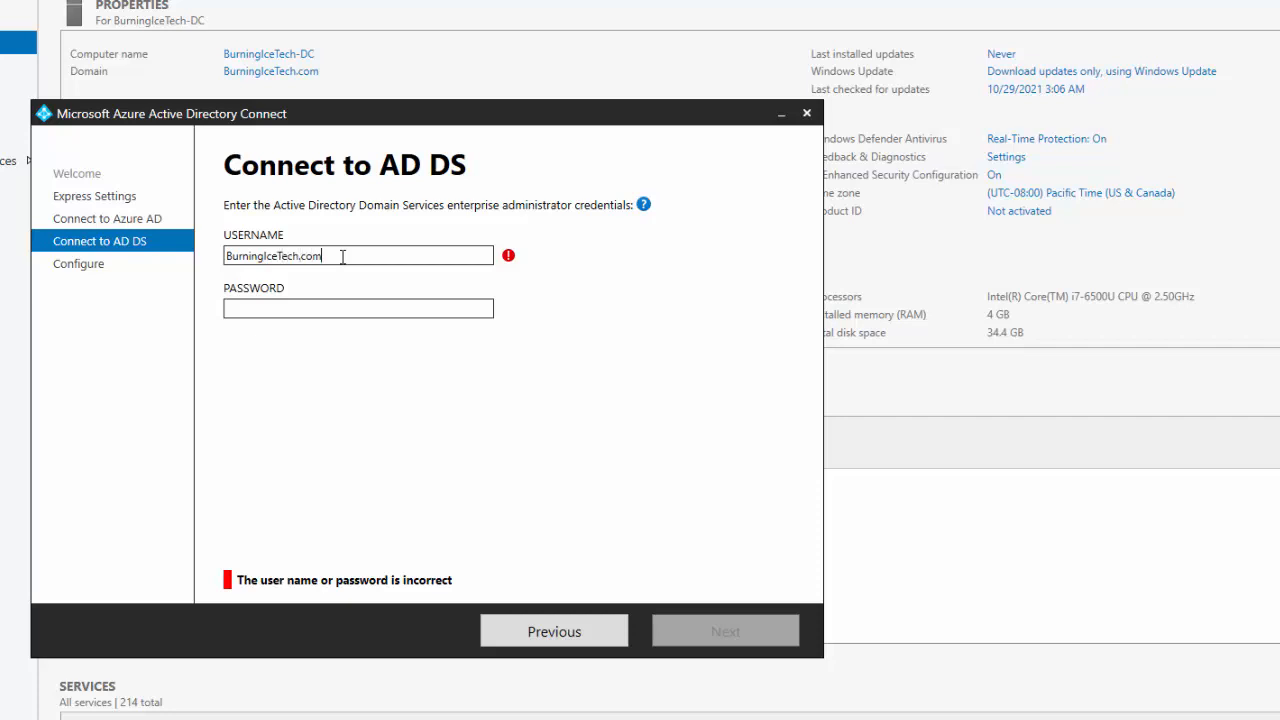
type("\\Adm")
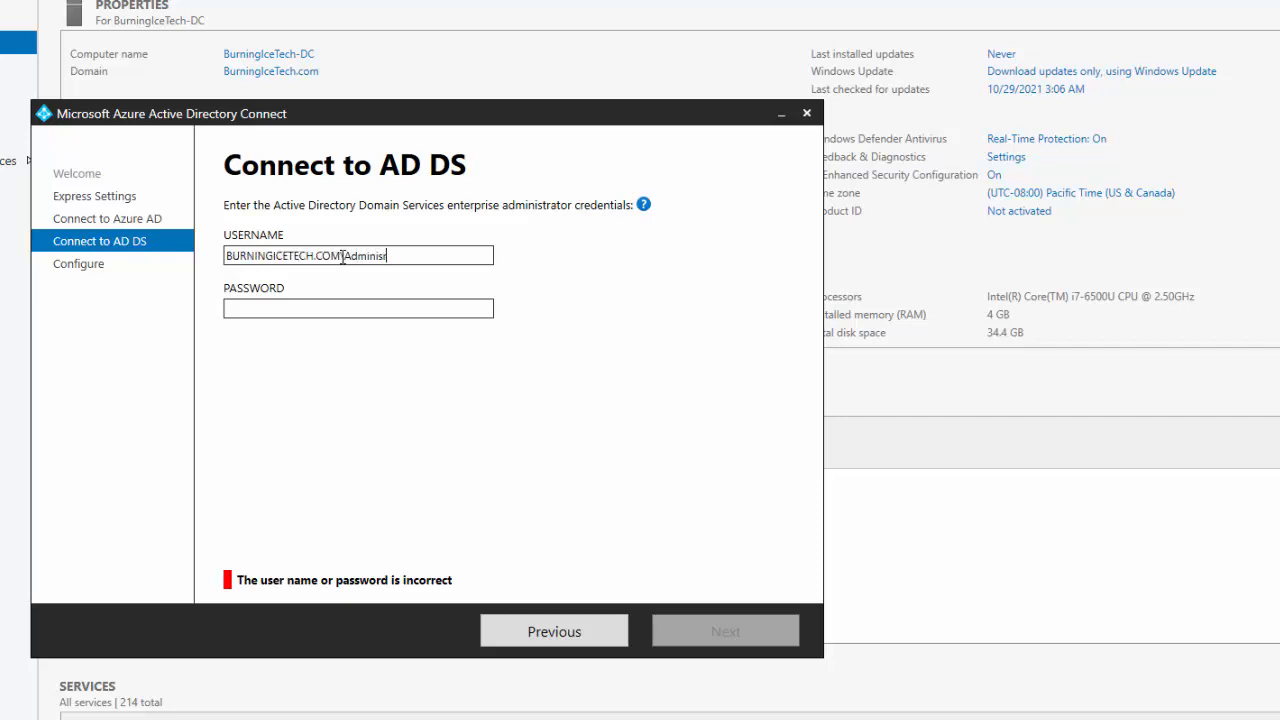
type("inistrator")
key("Tab")
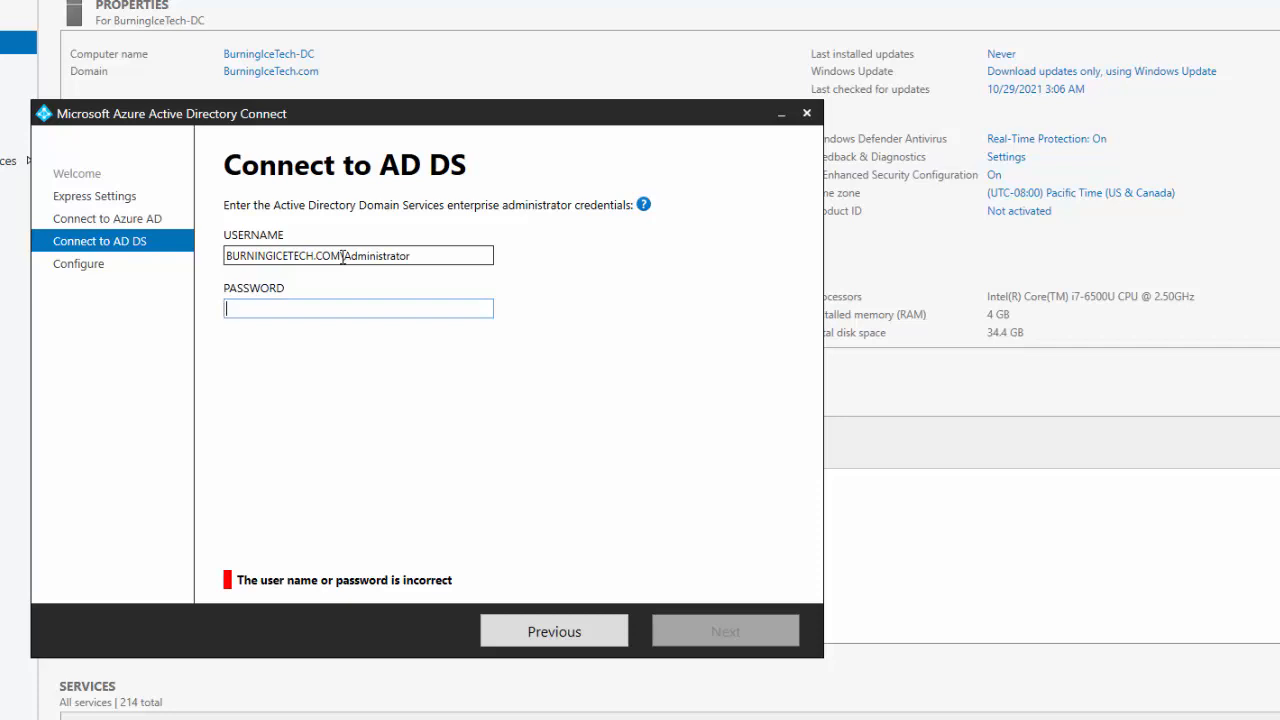
type("••")
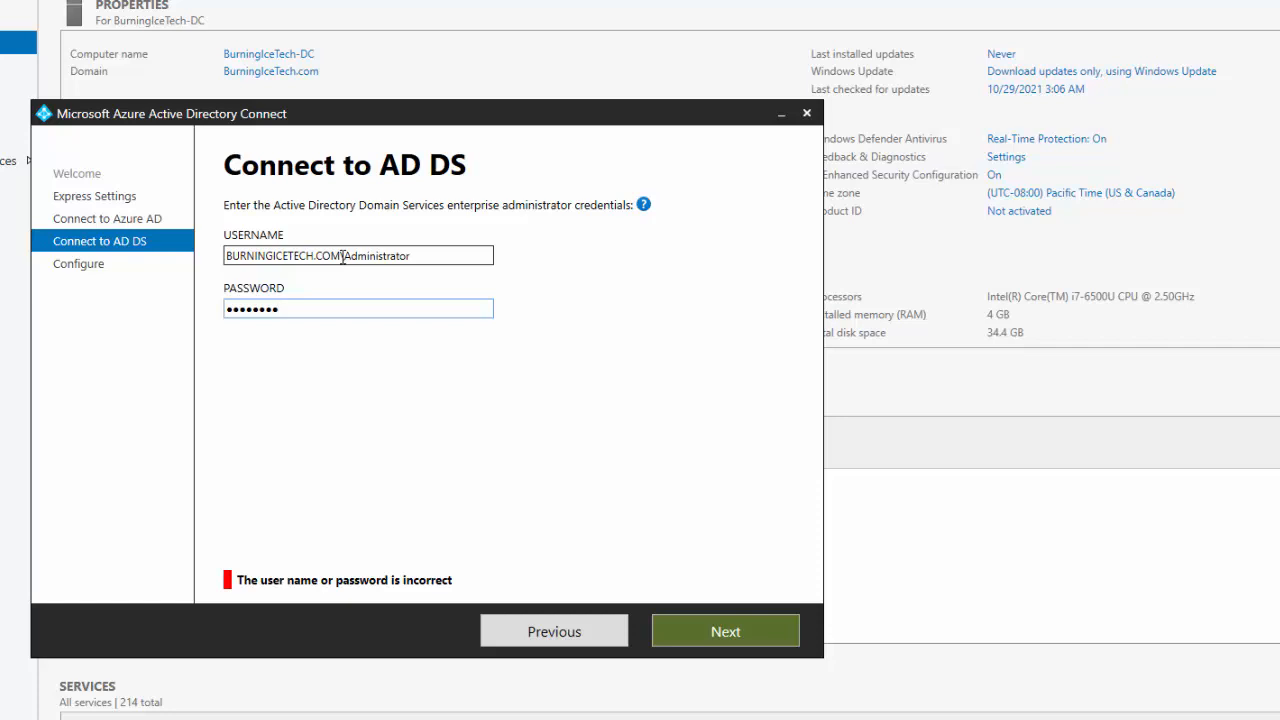
key("Return")
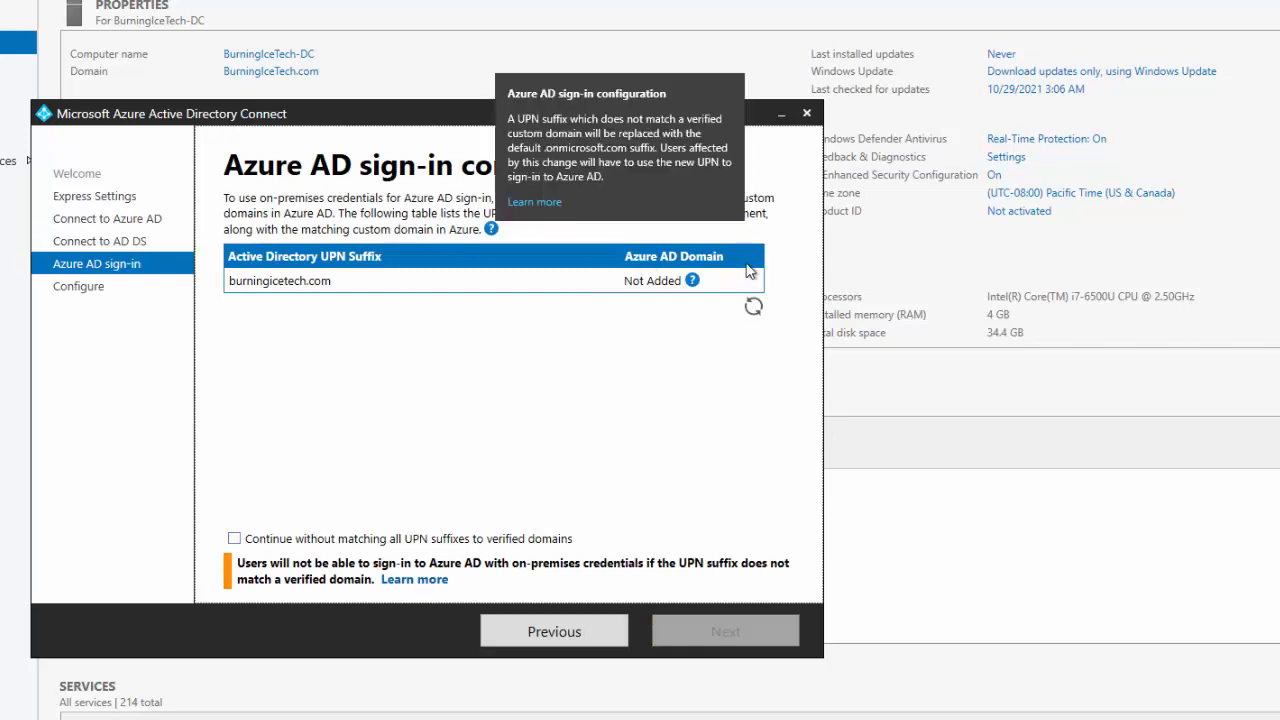
- Continue without matching all UPN suffixes to verified domains and go to Ready to configure
left_click(234, 540)
left_click(734, 631)
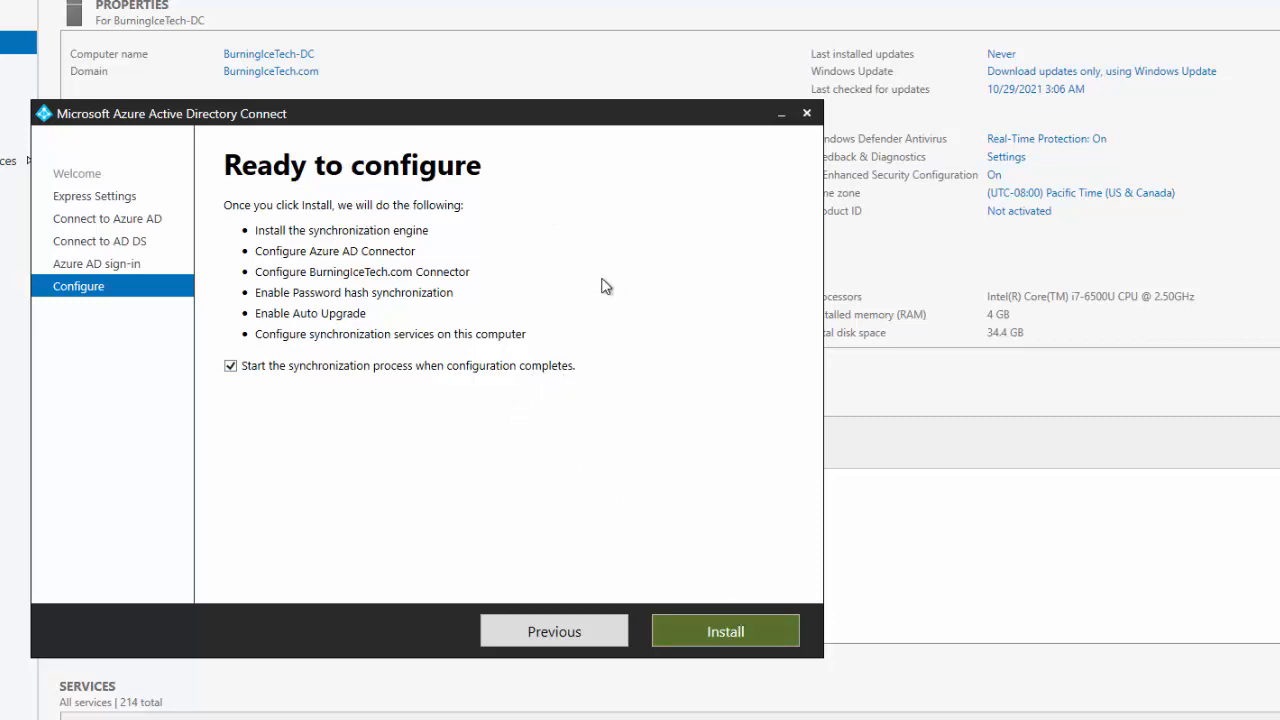
- Install and configure the synchronization service with password hash sync from Ready to configure
left_click(718, 634)
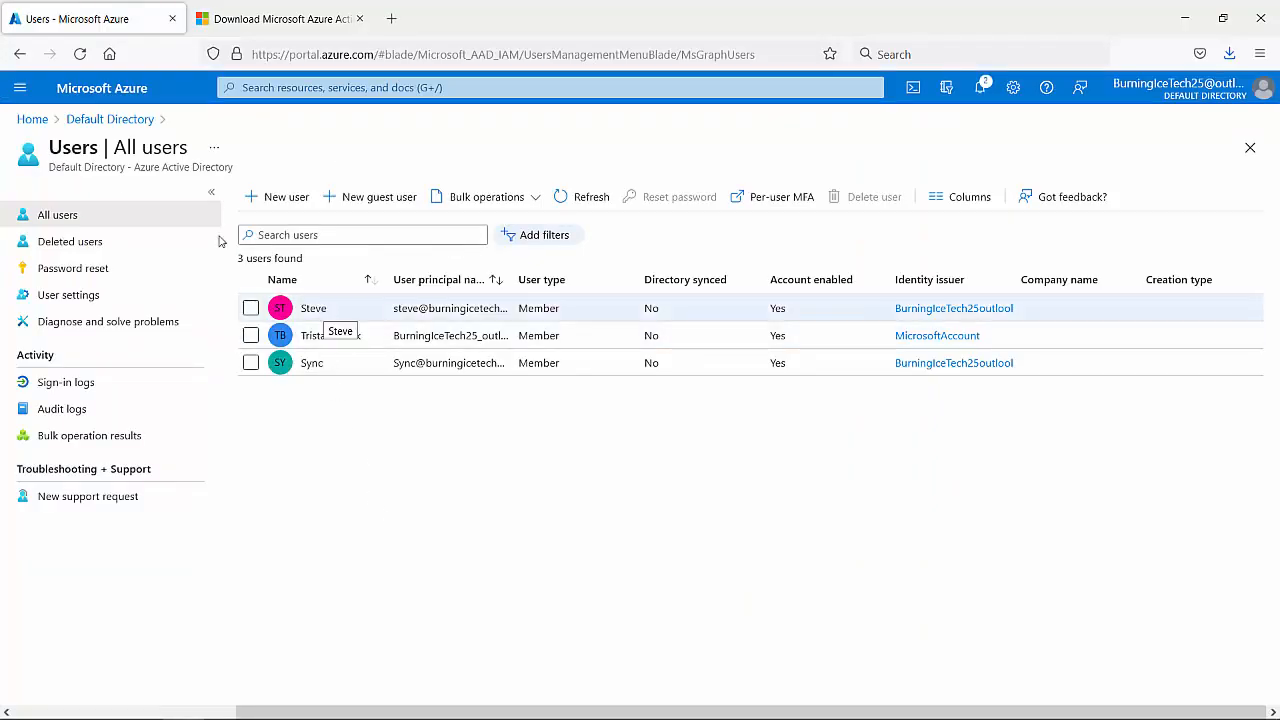
- Reopen Azure Active Directory > Users in the portal, then exit the completed Azure AD Connect wizard
left_click(22, 91)
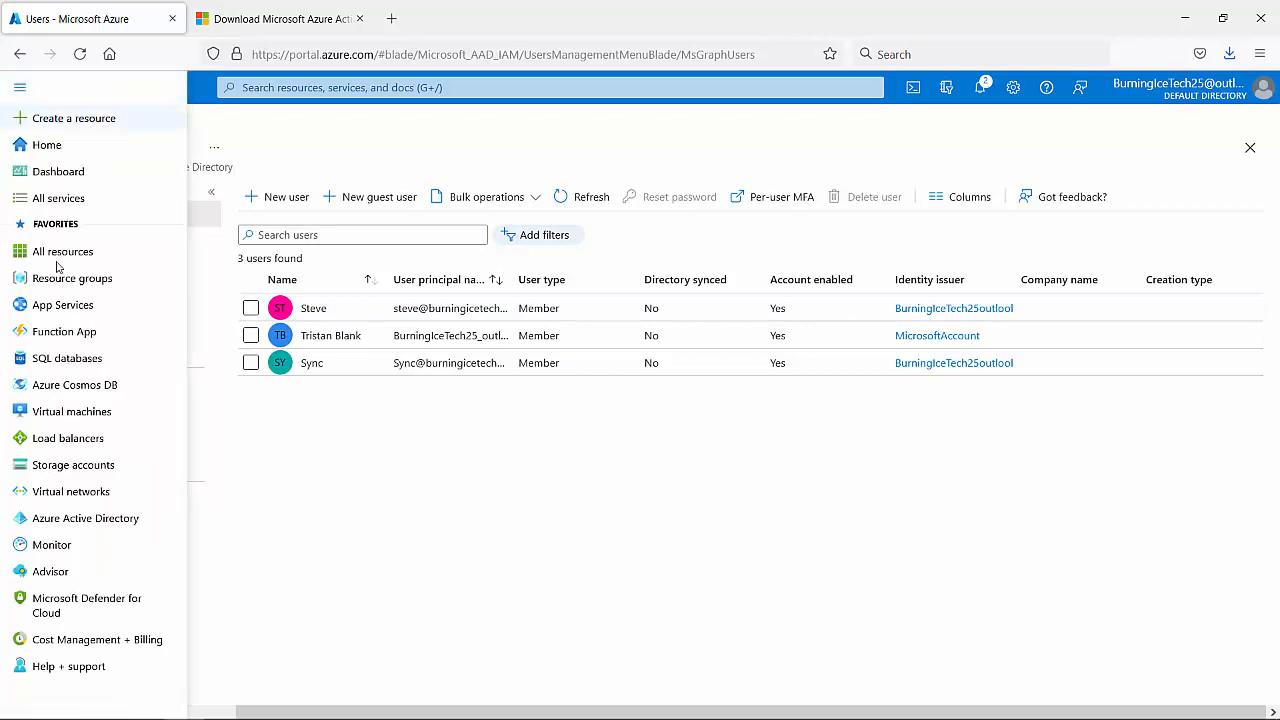
left_click(65, 518)
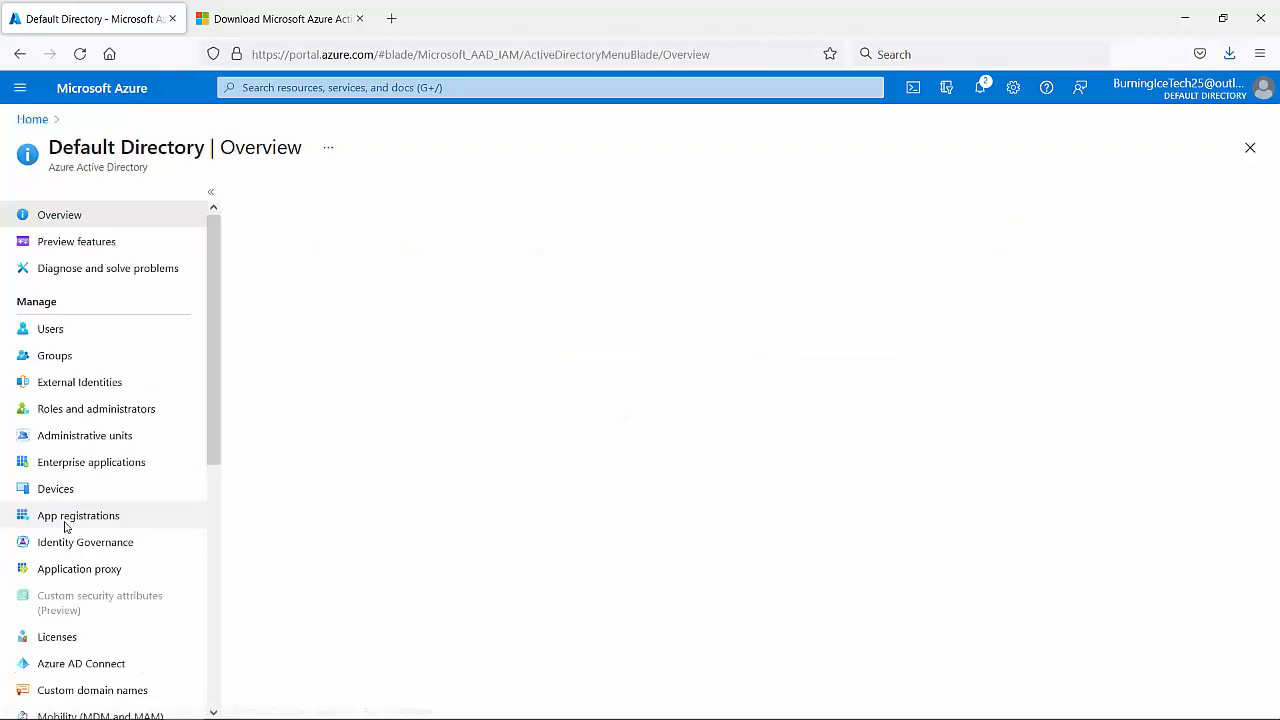
left_click(50, 330)
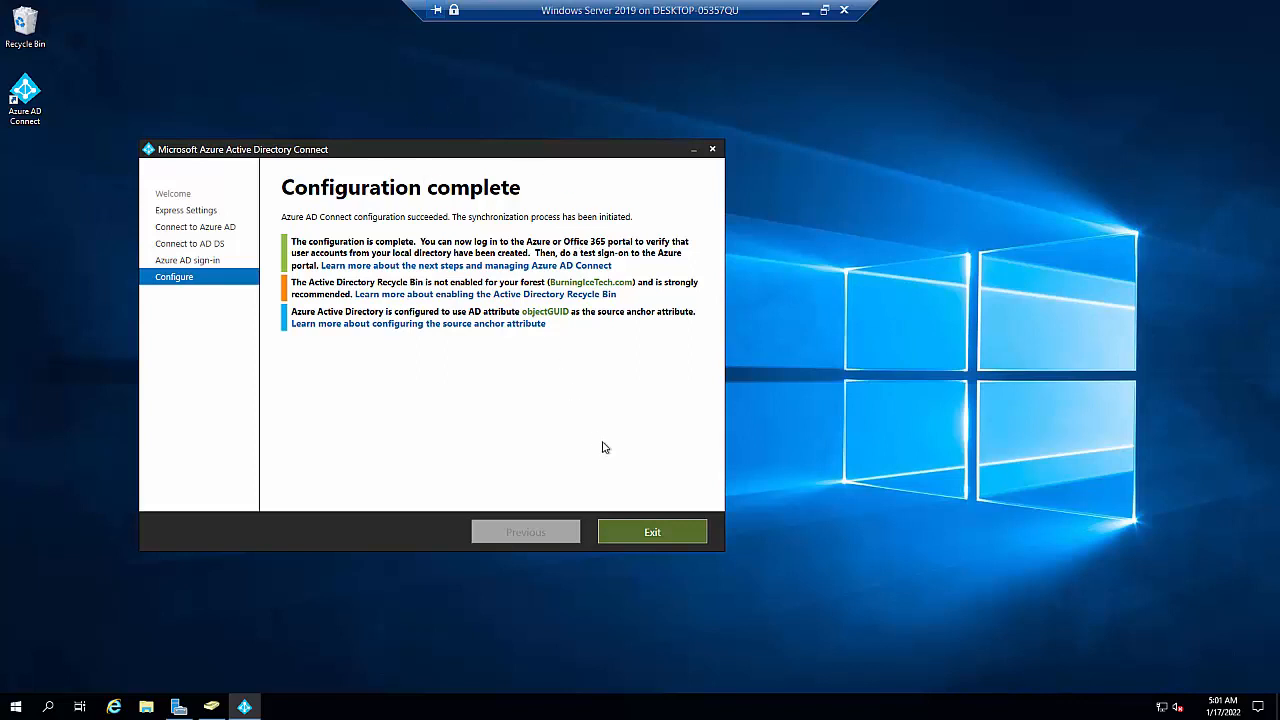
left_click(654, 531)
left_click(649, 469)
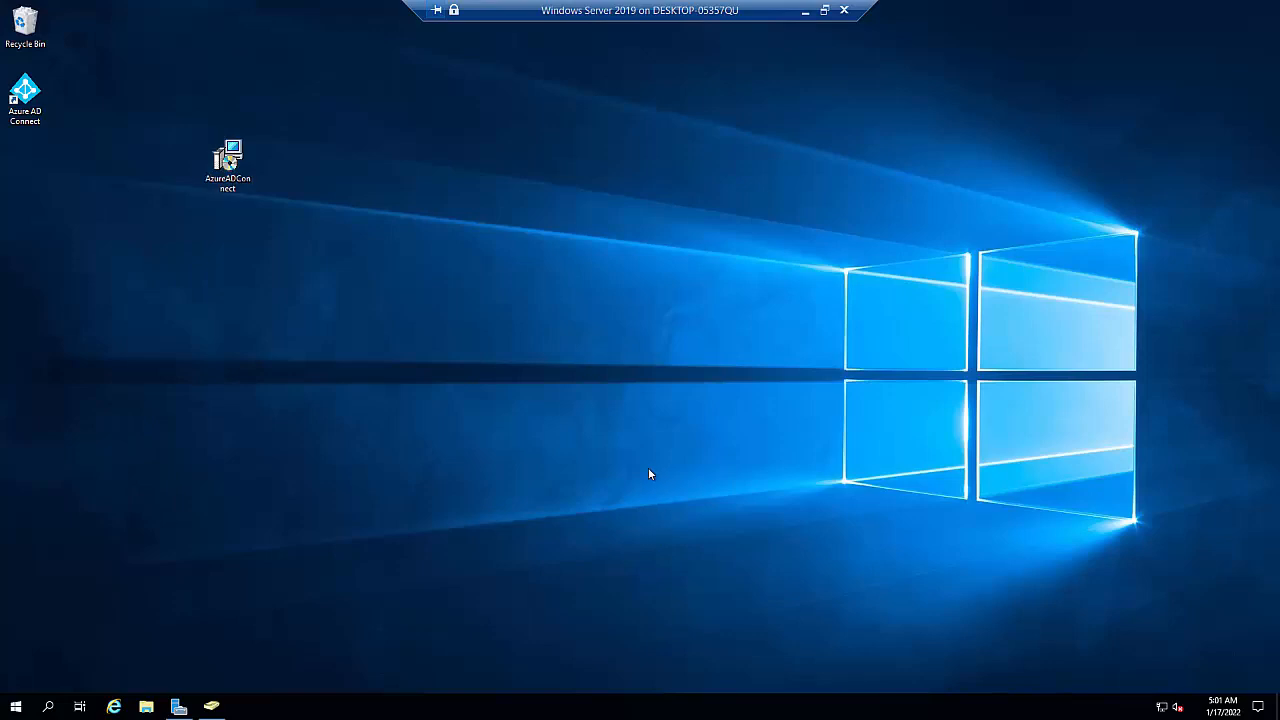